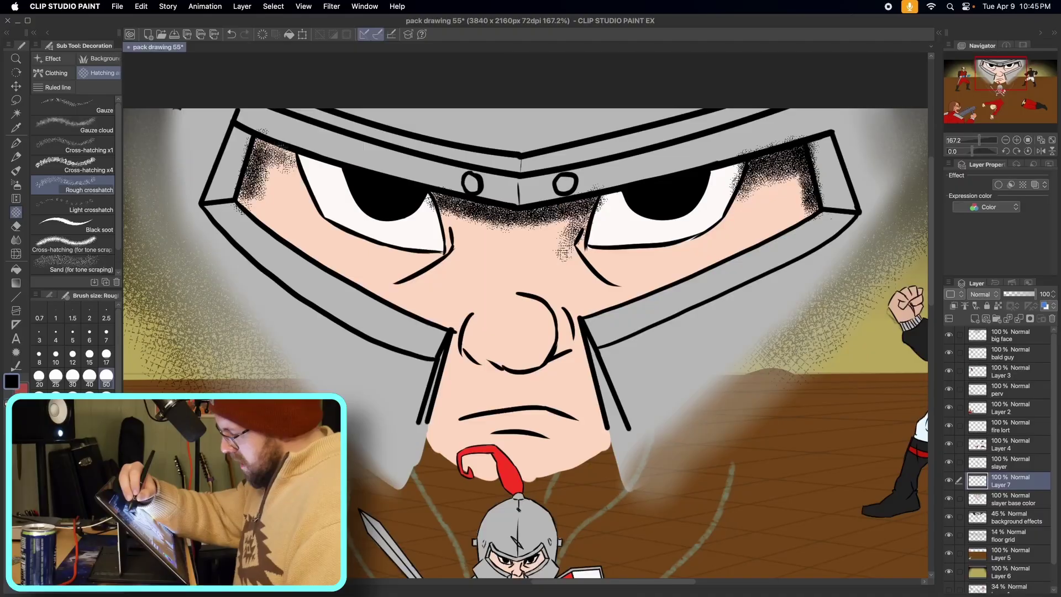
# - Shade the skin around the giant face's left eye with the Rough crosshatch brush at size 50 on Layer 7
pyautogui.moveTo(260, 141)
pyautogui.mouseDown()
pyautogui.moveTo(292, 166)
pyautogui.moveTo(255, 149)
pyautogui.moveTo(288, 156)
pyautogui.moveTo(293, 180)
pyautogui.moveTo(276, 169)
pyautogui.moveTo(282, 187)
pyautogui.moveTo(252, 210)
pyautogui.moveTo(310, 249)
pyautogui.moveTo(306, 229)
pyautogui.mouseUp()
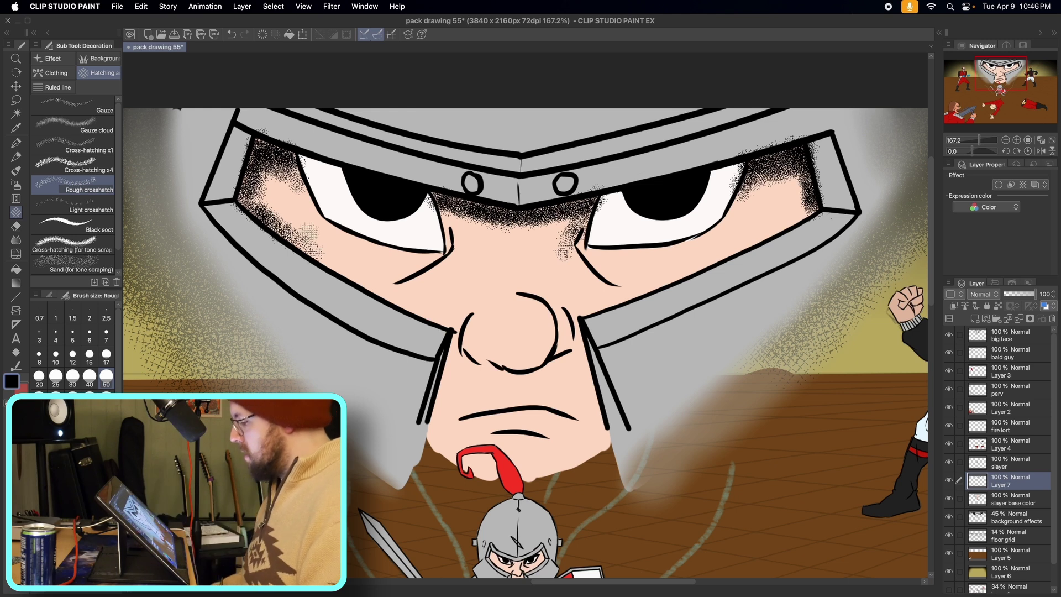
pyautogui.moveTo(590, 238); pyautogui.dragTo(597, 275)
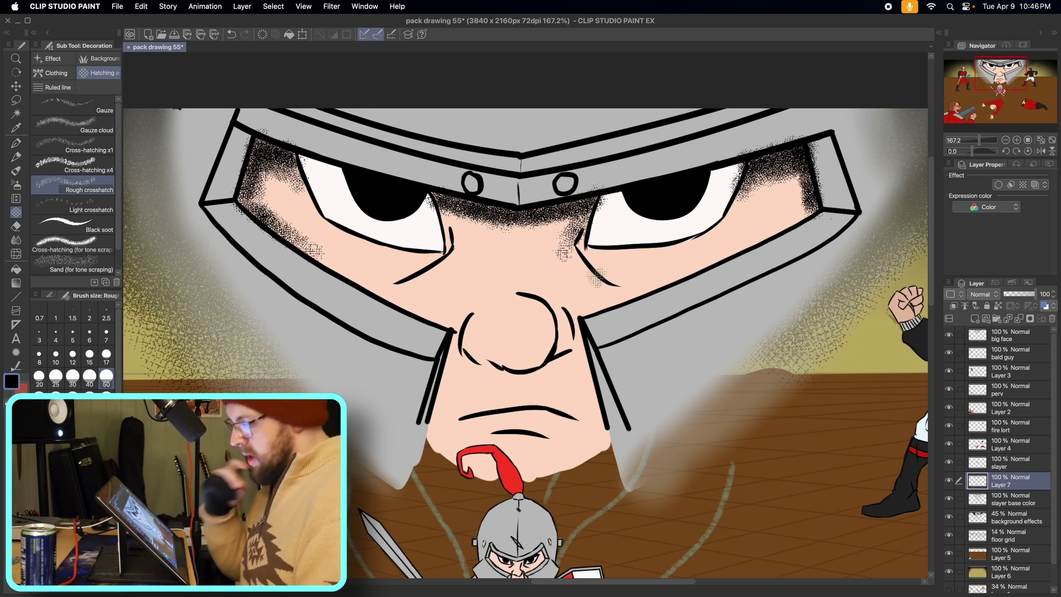
pyautogui.click(16, 226)
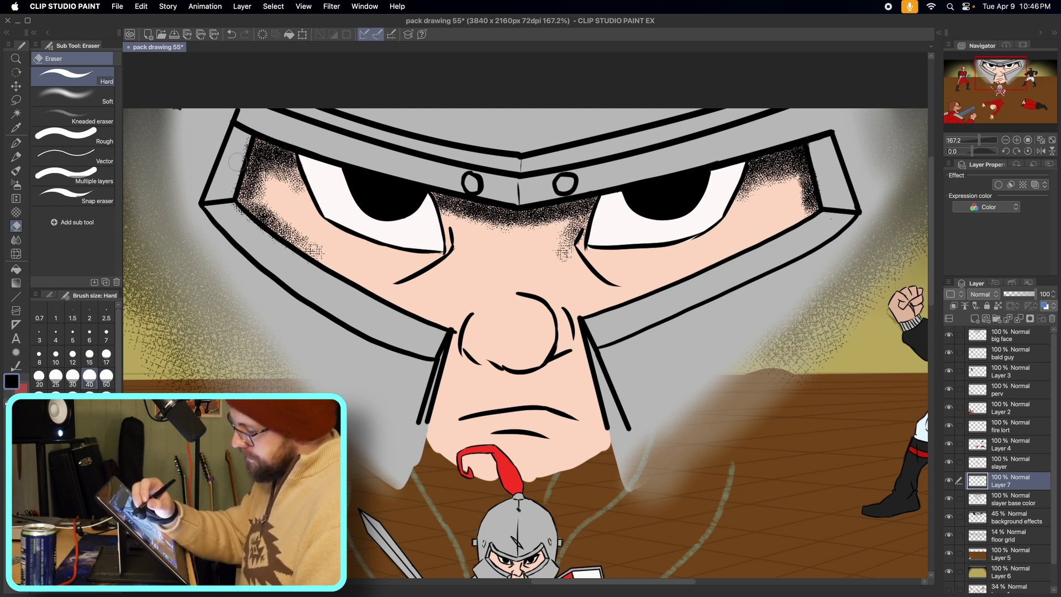
pyautogui.click(16, 212)
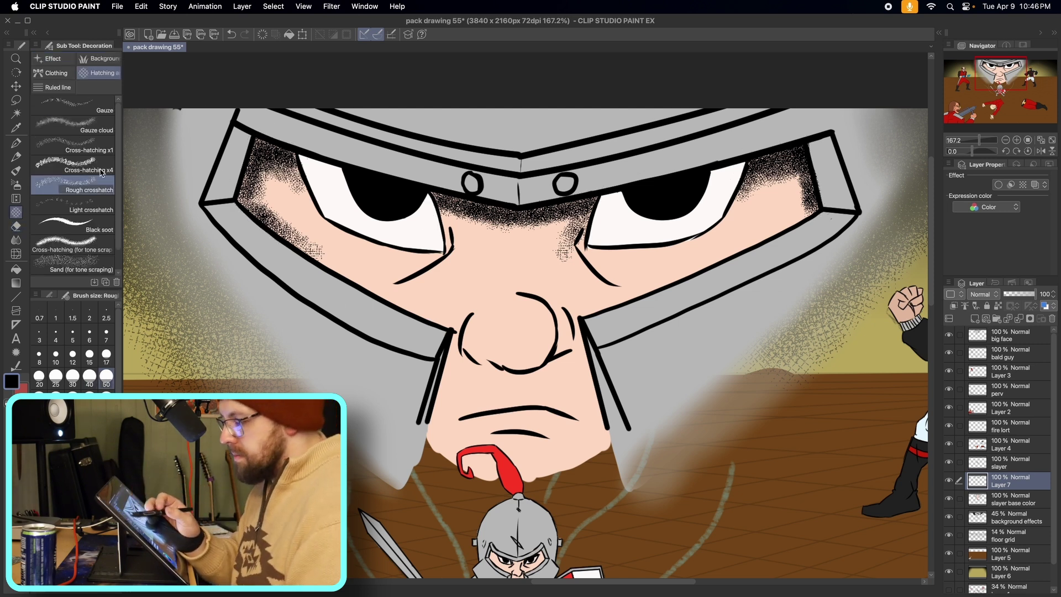
# - Hatch the outer eye corner, the visor's end panels and the brow band of the giant helmet with the Cross-hatching x4 brush
pyautogui.moveTo(771, 170)
pyautogui.mouseDown()
pyautogui.moveTo(751, 181)
pyautogui.moveTo(801, 154)
pyautogui.mouseUp()
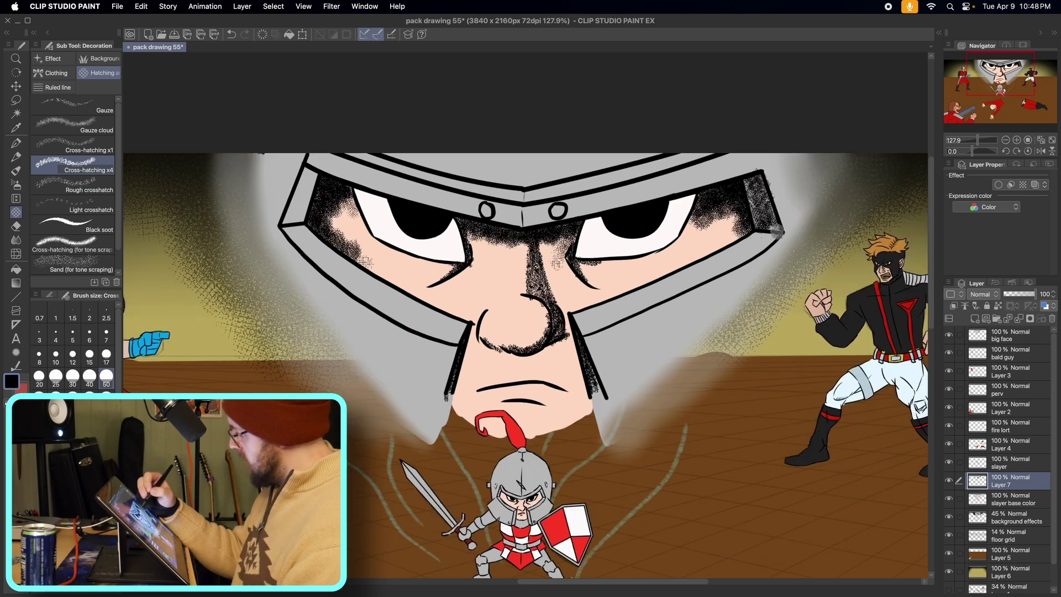
pyautogui.moveTo(774, 235); pyautogui.dragTo(780, 220)
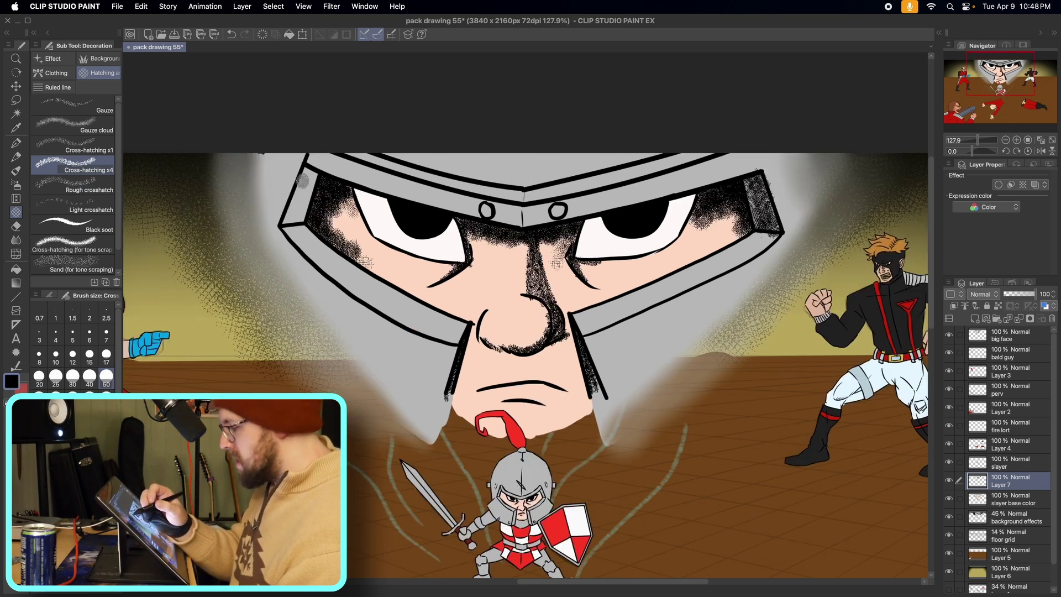
pyautogui.moveTo(305, 171)
pyautogui.mouseDown()
pyautogui.moveTo(287, 224)
pyautogui.moveTo(310, 187)
pyautogui.mouseUp()
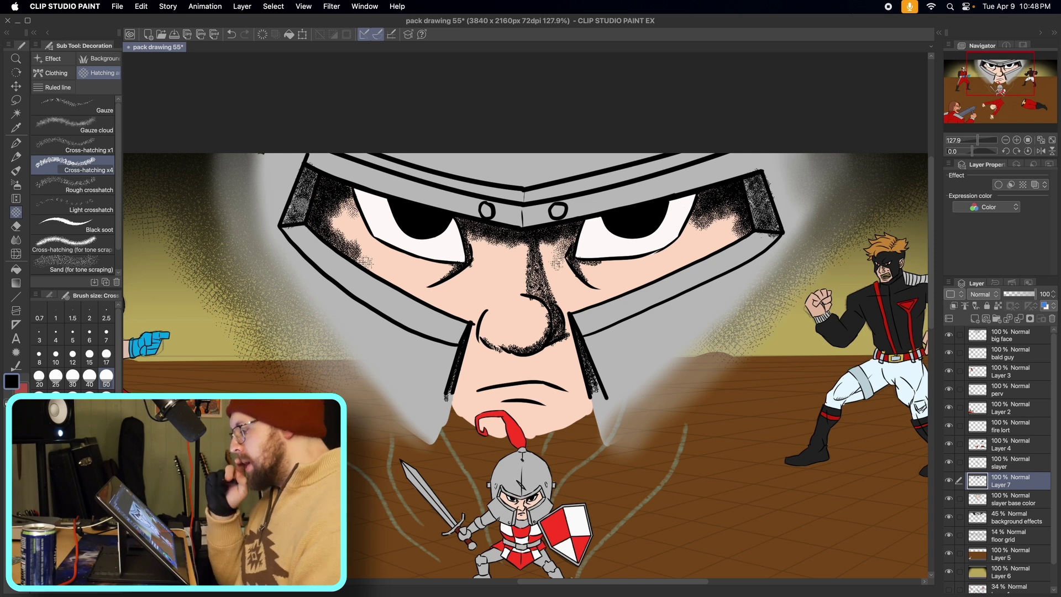
pyautogui.moveTo(527, 196)
pyautogui.mouseDown()
pyautogui.moveTo(678, 151)
pyautogui.moveTo(551, 188)
pyautogui.moveTo(658, 163)
pyautogui.mouseUp()
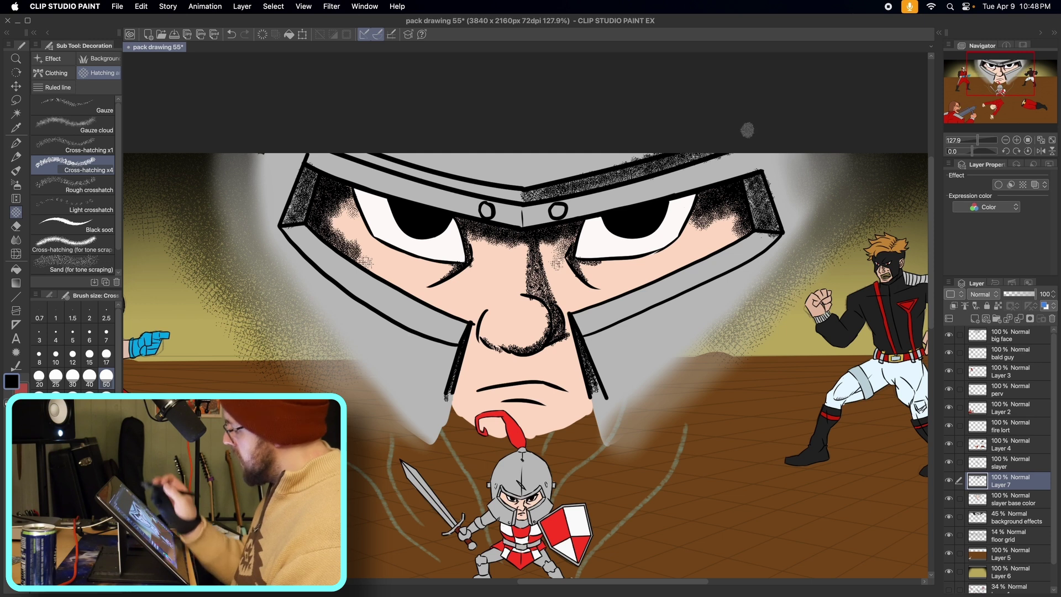
pyautogui.moveTo(351, 149)
pyautogui.mouseDown()
pyautogui.moveTo(459, 190)
pyautogui.moveTo(522, 195)
pyautogui.mouseUp()
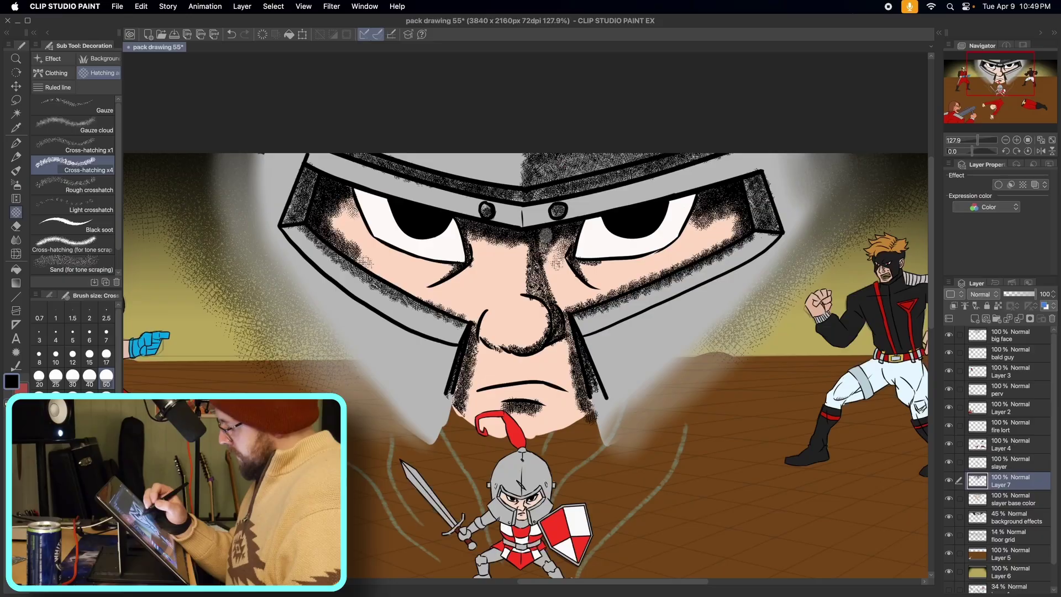
# - Darken the shadow along the giant face's nose and cross-hatch the helmet's outer sides and left cheek guard
pyautogui.moveTo(542, 237); pyautogui.dragTo(554, 346)
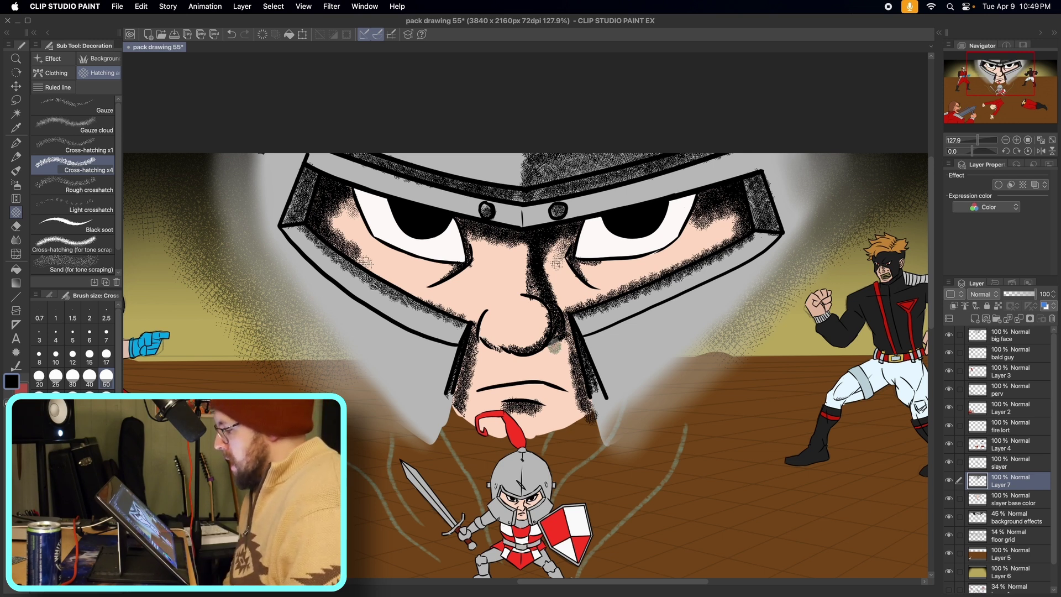
pyautogui.moveTo(766, 172)
pyautogui.mouseDown()
pyautogui.moveTo(785, 210)
pyautogui.moveTo(796, 171)
pyautogui.moveTo(820, 202)
pyautogui.mouseUp()
pyautogui.moveTo(273, 198)
pyautogui.mouseDown()
pyautogui.moveTo(281, 210)
pyautogui.moveTo(293, 166)
pyautogui.moveTo(252, 166)
pyautogui.mouseUp()
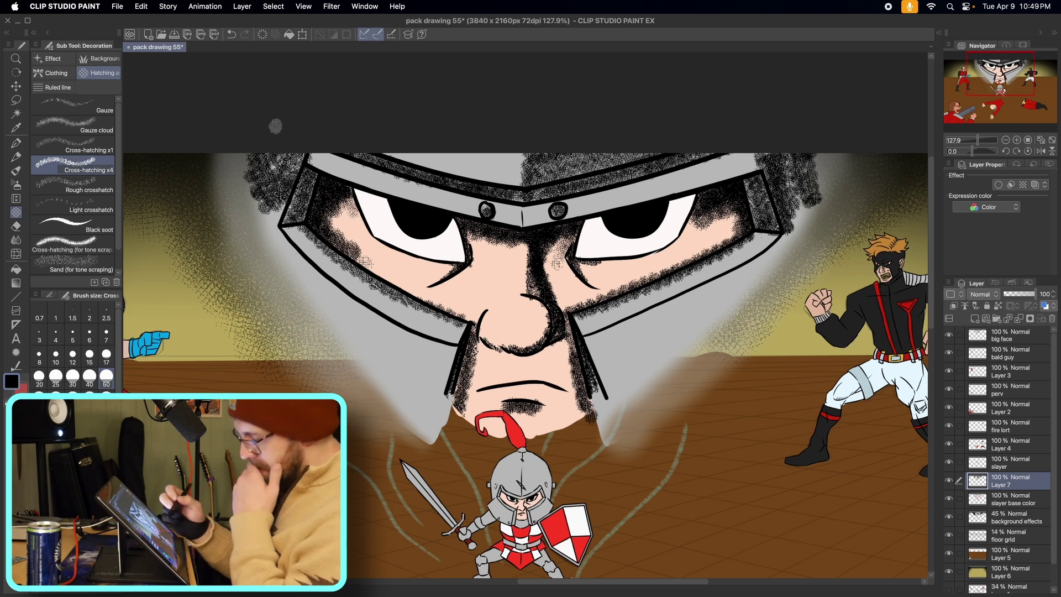
pyautogui.moveTo(354, 259); pyautogui.dragTo(440, 311)
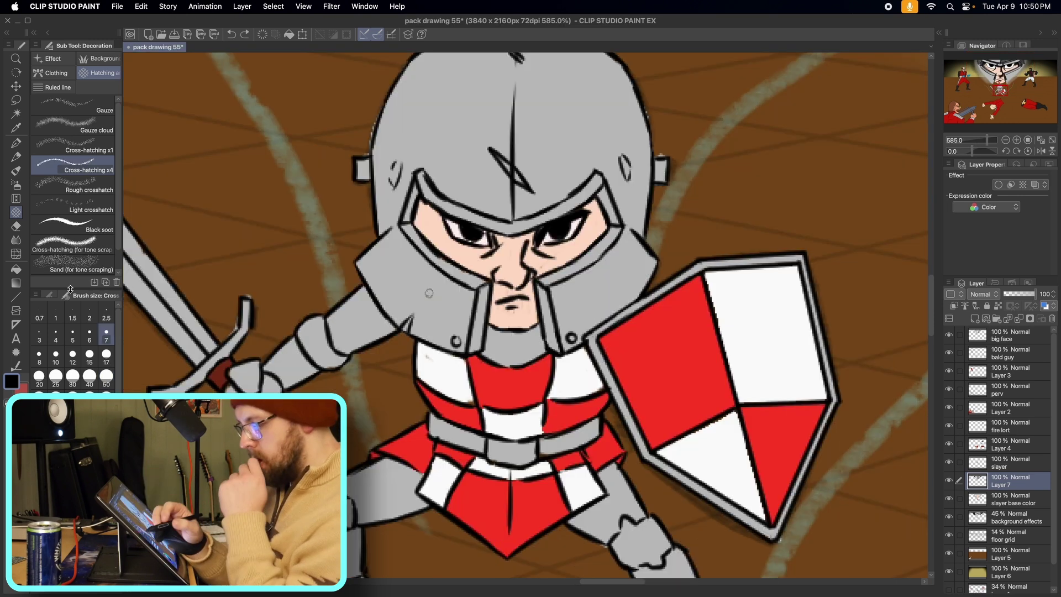
# - Shade the masked fighter's boot and upper body with the Rough crosshatch brush at size 12 on Layer 8
pyautogui.click(49, 295)
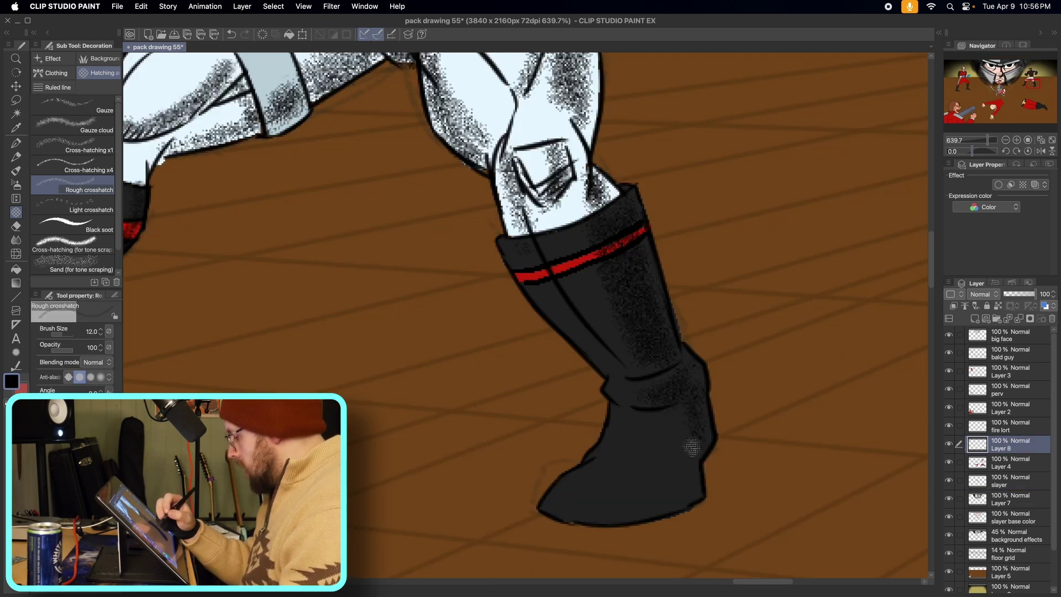
pyautogui.moveTo(585, 503)
pyautogui.mouseDown()
pyautogui.moveTo(689, 496)
pyautogui.moveTo(586, 502)
pyautogui.moveTo(678, 495)
pyautogui.moveTo(608, 513)
pyautogui.moveTo(681, 442)
pyautogui.moveTo(675, 472)
pyautogui.moveTo(572, 497)
pyautogui.mouseUp()
pyautogui.moveTo(1025, 94); pyautogui.dragTo(1032, 76)
pyautogui.moveTo(804, 243)
pyautogui.mouseDown()
pyautogui.moveTo(710, 309)
pyautogui.moveTo(791, 283)
pyautogui.moveTo(747, 331)
pyautogui.moveTo(783, 309)
pyautogui.moveTo(755, 334)
pyautogui.moveTo(809, 191)
pyautogui.moveTo(795, 299)
pyautogui.moveTo(798, 260)
pyautogui.moveTo(836, 204)
pyautogui.moveTo(810, 254)
pyautogui.moveTo(778, 79)
pyautogui.moveTo(780, 126)
pyautogui.moveTo(804, 172)
pyautogui.moveTo(780, 107)
pyautogui.moveTo(804, 163)
pyautogui.mouseUp()
pyautogui.moveTo(639, 184)
pyautogui.mouseDown()
pyautogui.moveTo(588, 149)
pyautogui.moveTo(554, 375)
pyautogui.moveTo(549, 363)
pyautogui.mouseUp()
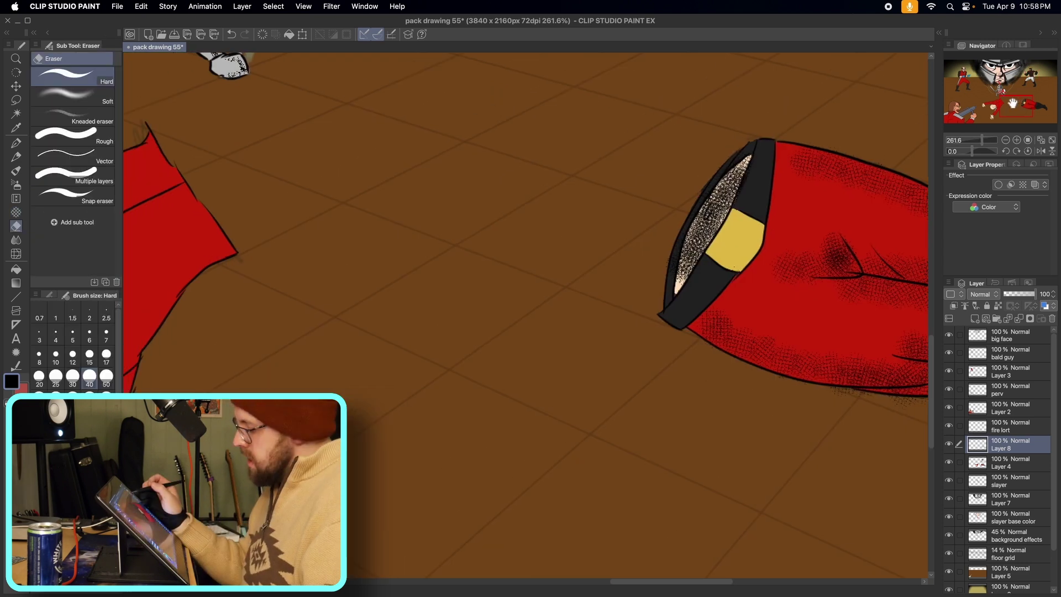
# - Shade the fallen bald man's lower arm and chest with the Rough crosshatch brush at size 20
pyautogui.moveTo(1013, 103); pyautogui.dragTo(998, 105)
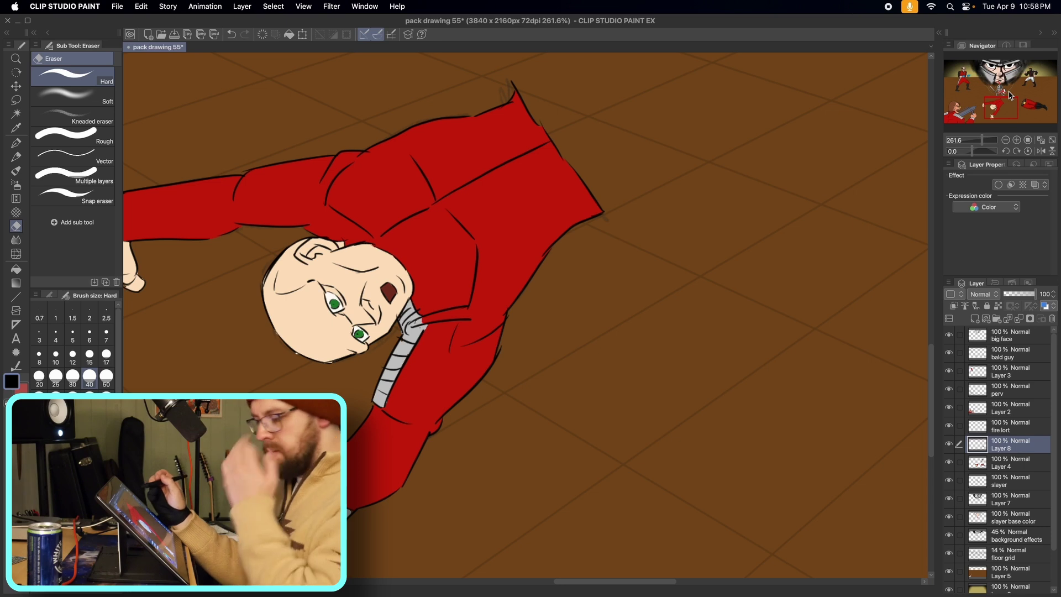
pyautogui.click(16, 212)
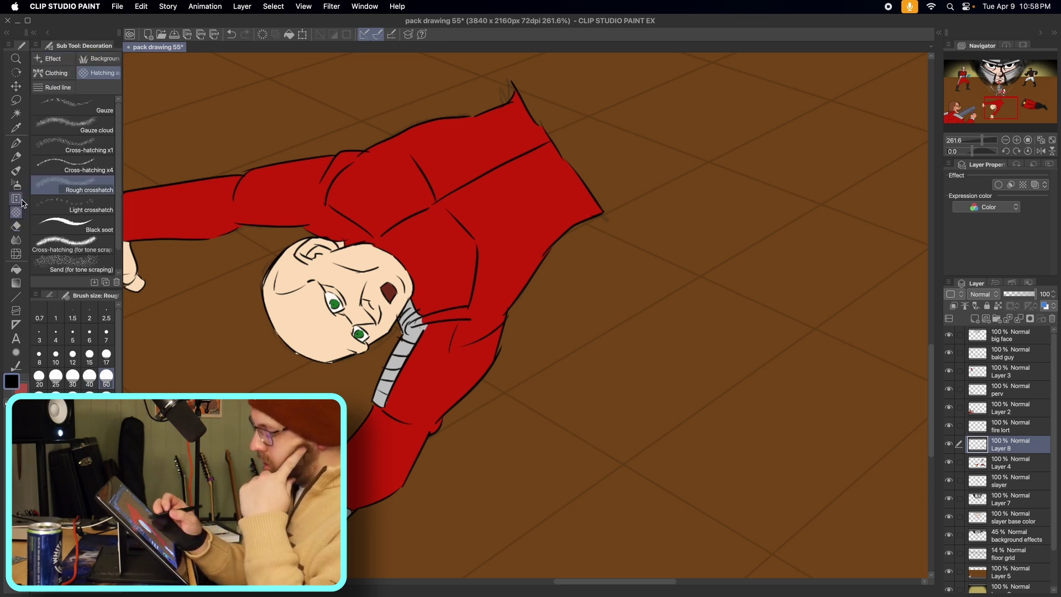
pyautogui.click(38, 376)
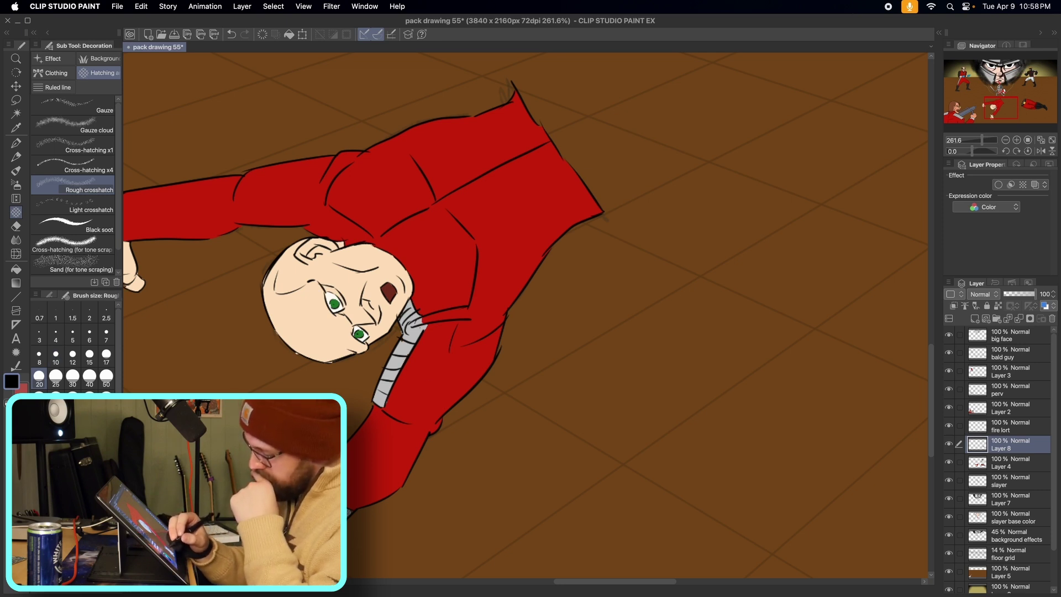
pyautogui.moveTo(394, 452)
pyautogui.mouseDown()
pyautogui.moveTo(374, 486)
pyautogui.moveTo(404, 459)
pyautogui.moveTo(386, 487)
pyautogui.moveTo(420, 422)
pyautogui.mouseUp()
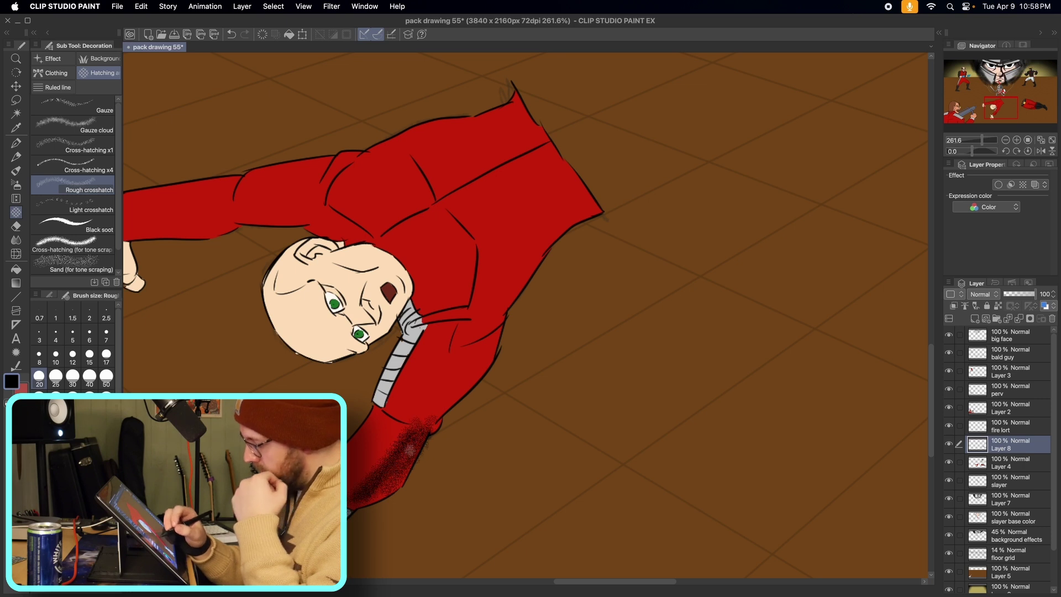
pyautogui.moveTo(425, 409)
pyautogui.mouseDown()
pyautogui.moveTo(452, 342)
pyautogui.moveTo(421, 415)
pyautogui.moveTo(489, 337)
pyautogui.moveTo(432, 414)
pyautogui.moveTo(464, 368)
pyautogui.moveTo(447, 366)
pyautogui.moveTo(461, 346)
pyautogui.mouseUp()
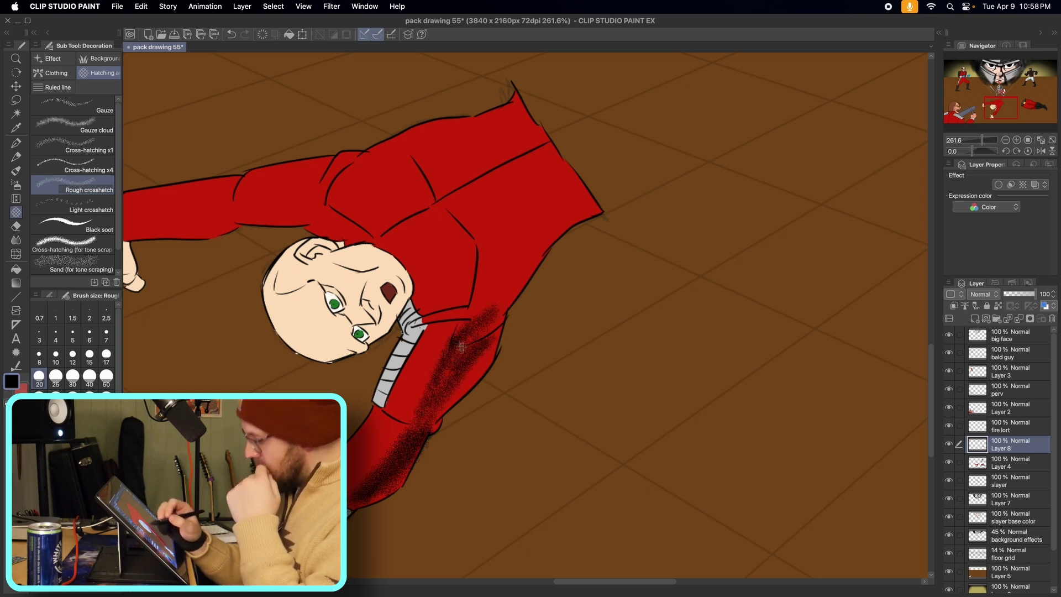
pyautogui.moveTo(464, 290); pyautogui.dragTo(472, 260)
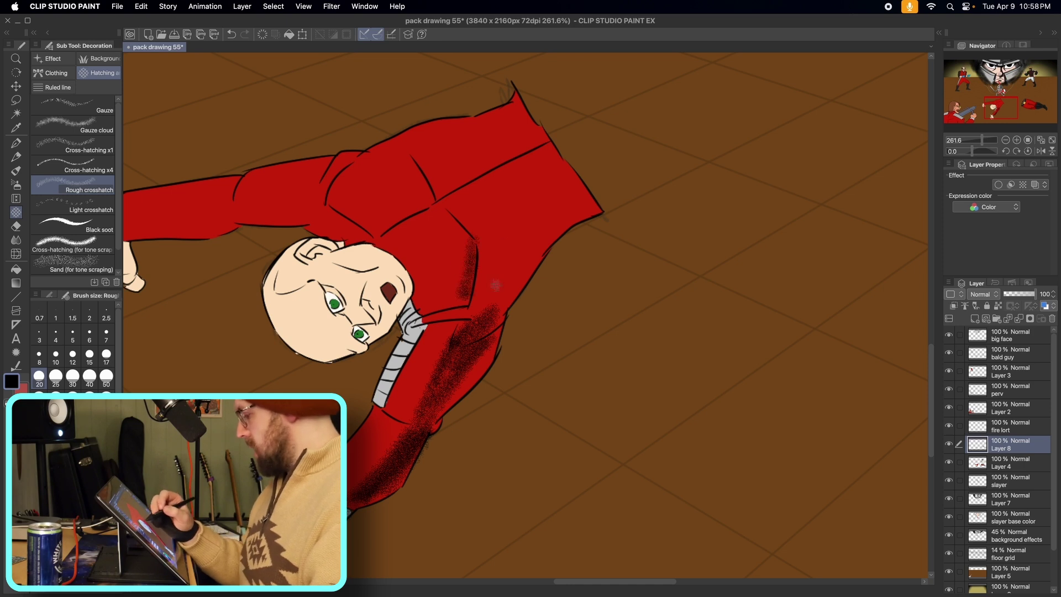
pyautogui.moveTo(462, 220)
pyautogui.mouseDown()
pyautogui.moveTo(536, 175)
pyautogui.moveTo(472, 229)
pyautogui.moveTo(563, 192)
pyautogui.moveTo(472, 314)
pyautogui.moveTo(519, 252)
pyautogui.mouseUp()
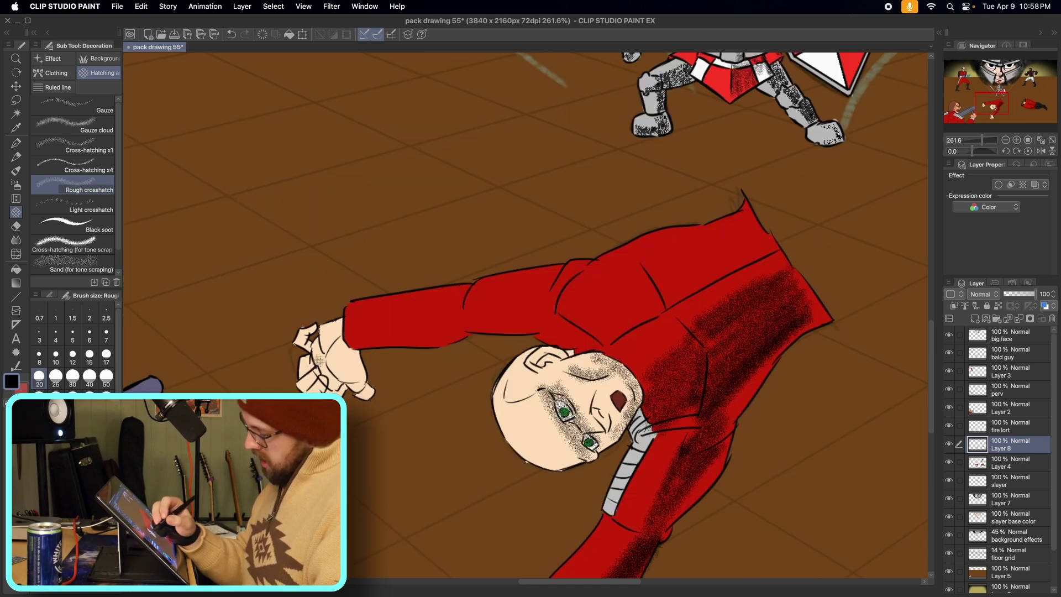
# - Crosshatch shadows on the fallen bald man's hand, outstretched sleeve, torso and the edge of his head
pyautogui.moveTo(332, 378)
pyautogui.mouseDown()
pyautogui.moveTo(315, 343)
pyautogui.moveTo(315, 369)
pyautogui.mouseUp()
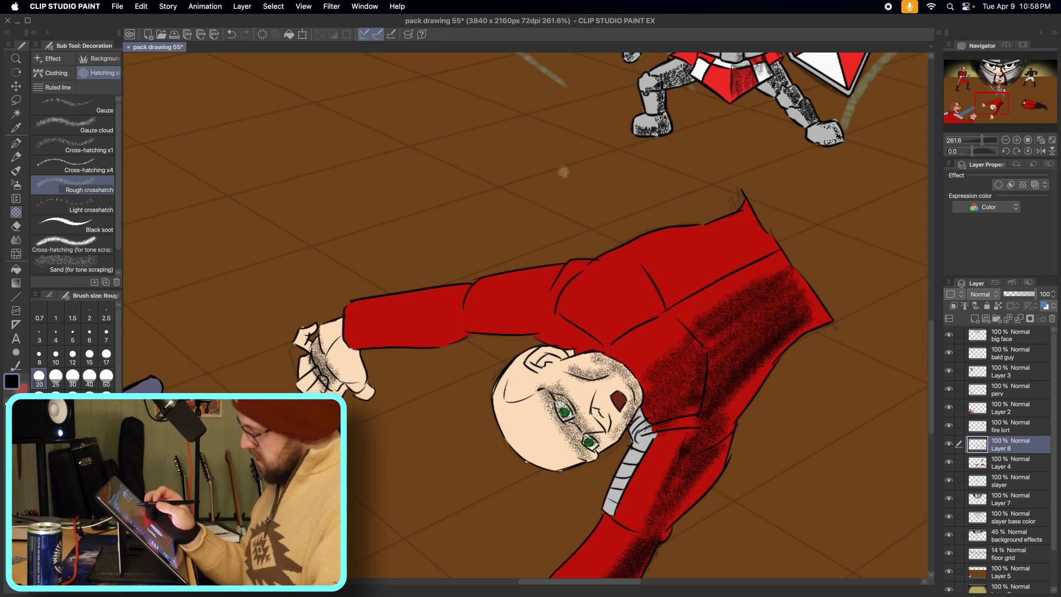
pyautogui.moveTo(367, 334); pyautogui.dragTo(702, 279)
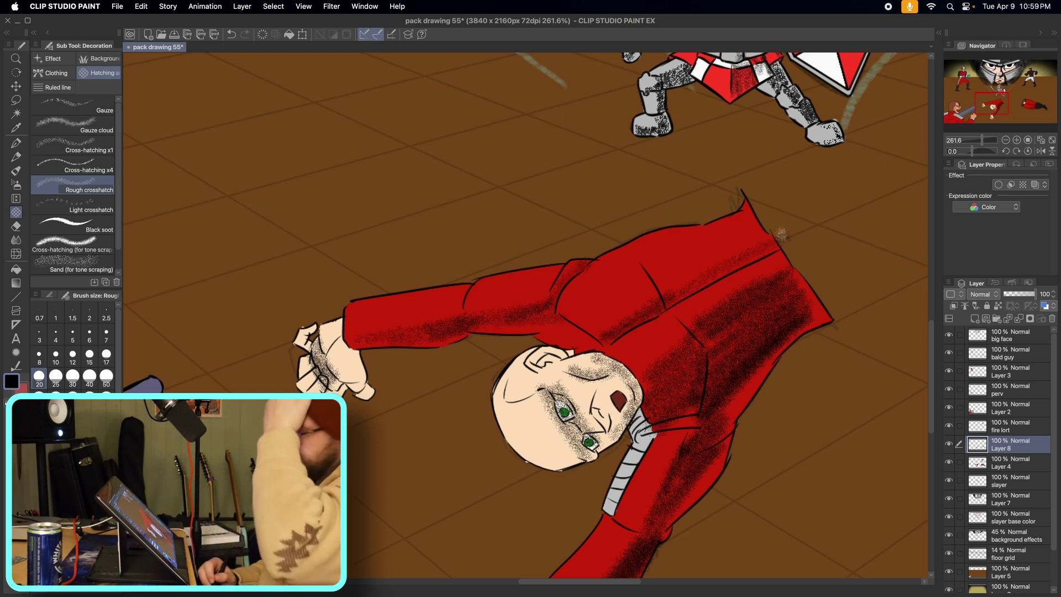
pyautogui.moveTo(533, 458)
pyautogui.mouseDown()
pyautogui.moveTo(583, 450)
pyautogui.moveTo(553, 466)
pyautogui.mouseUp()
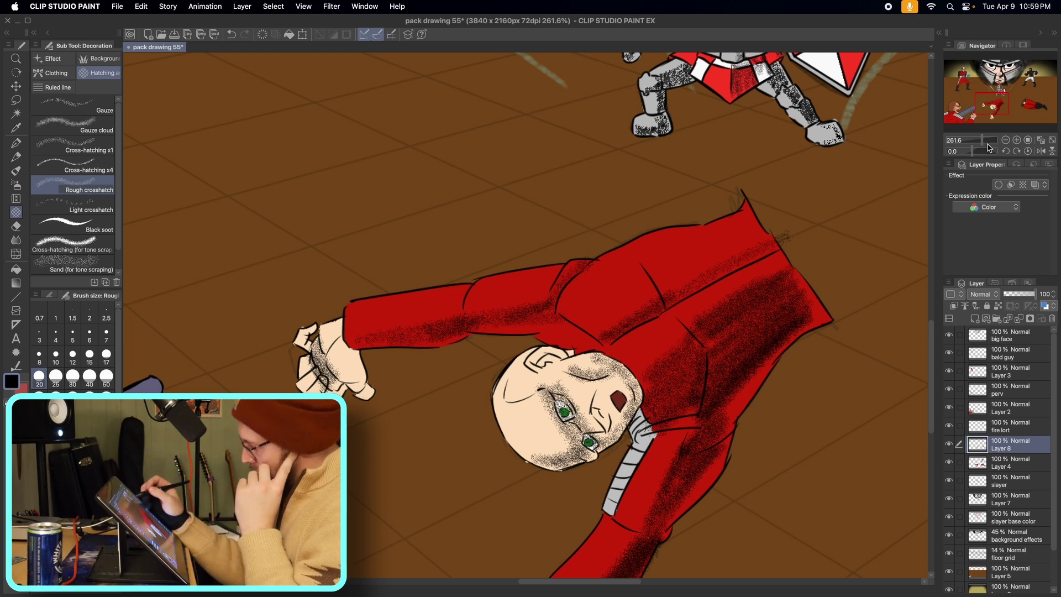
# - Erase the hatching over the whites of the fallen man's eyes, and shade beside his nose with Rough crosshatch at size 20
pyautogui.moveTo(982, 139); pyautogui.dragTo(987, 139)
pyautogui.moveTo(988, 103); pyautogui.dragTo(989, 106)
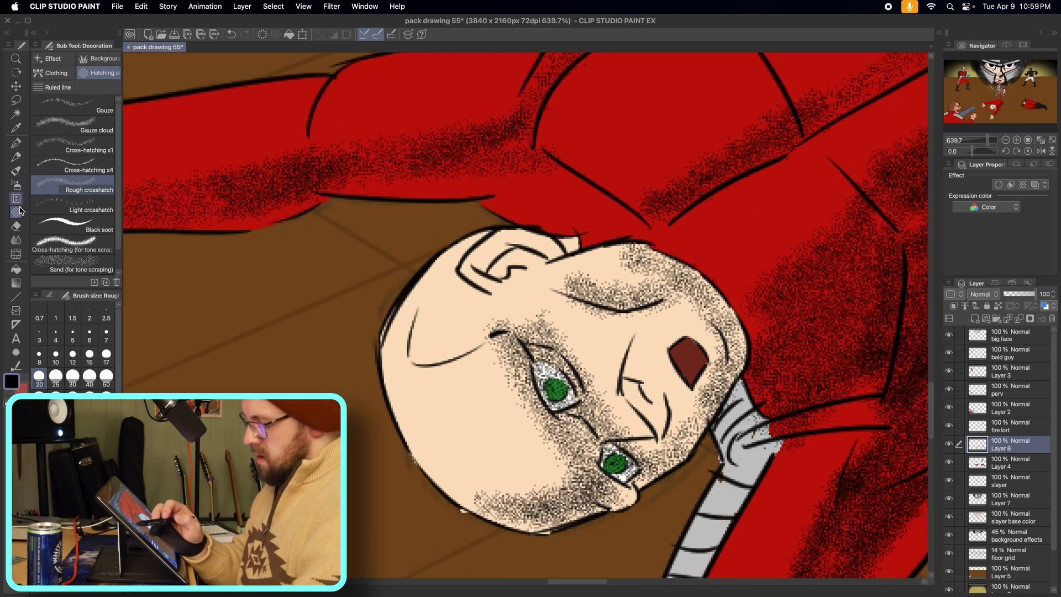
pyautogui.press('e')
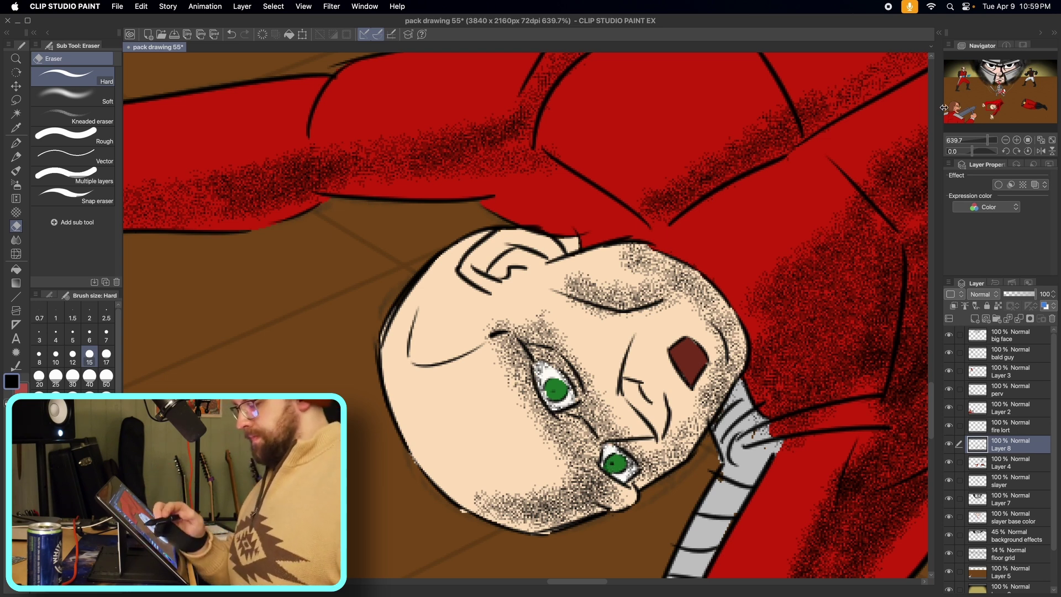
pyautogui.click(15, 212)
pyautogui.moveTo(669, 392)
pyautogui.mouseDown()
pyautogui.moveTo(652, 405)
pyautogui.moveTo(629, 391)
pyautogui.moveTo(644, 411)
pyautogui.moveTo(635, 389)
pyautogui.moveTo(657, 409)
pyautogui.moveTo(636, 379)
pyautogui.moveTo(659, 419)
pyautogui.mouseUp()
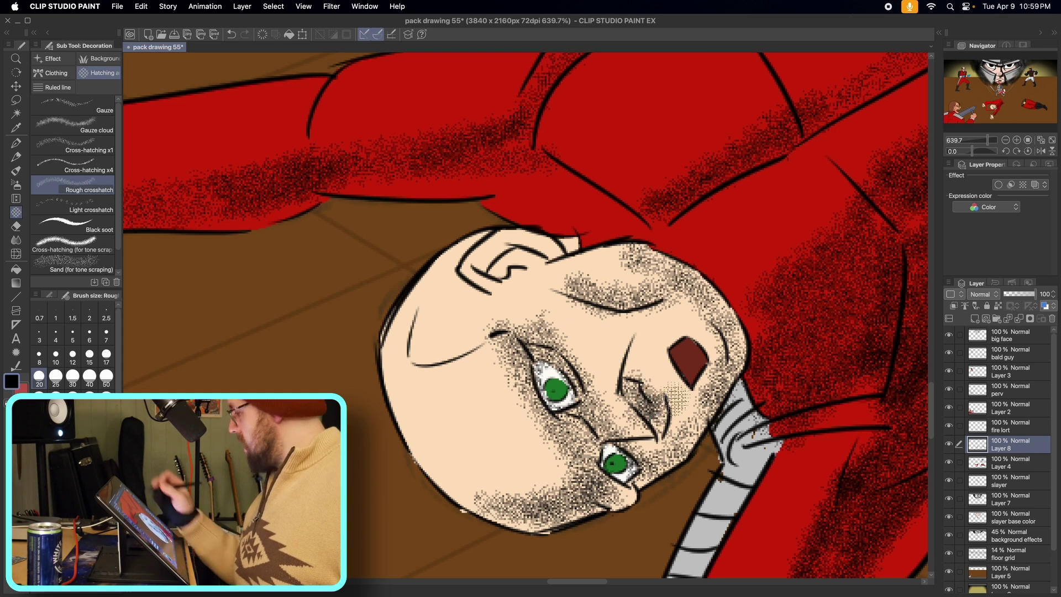
# - Shade the moustached man's long brown hair with the Rough crosshatch brush at size 50 on Layer 9
pyautogui.moveTo(988, 140); pyautogui.dragTo(977, 141)
pyautogui.moveTo(994, 105); pyautogui.dragTo(981, 103)
pyautogui.moveTo(977, 140); pyautogui.dragTo(982, 140)
pyautogui.moveTo(983, 93); pyautogui.dragTo(971, 103)
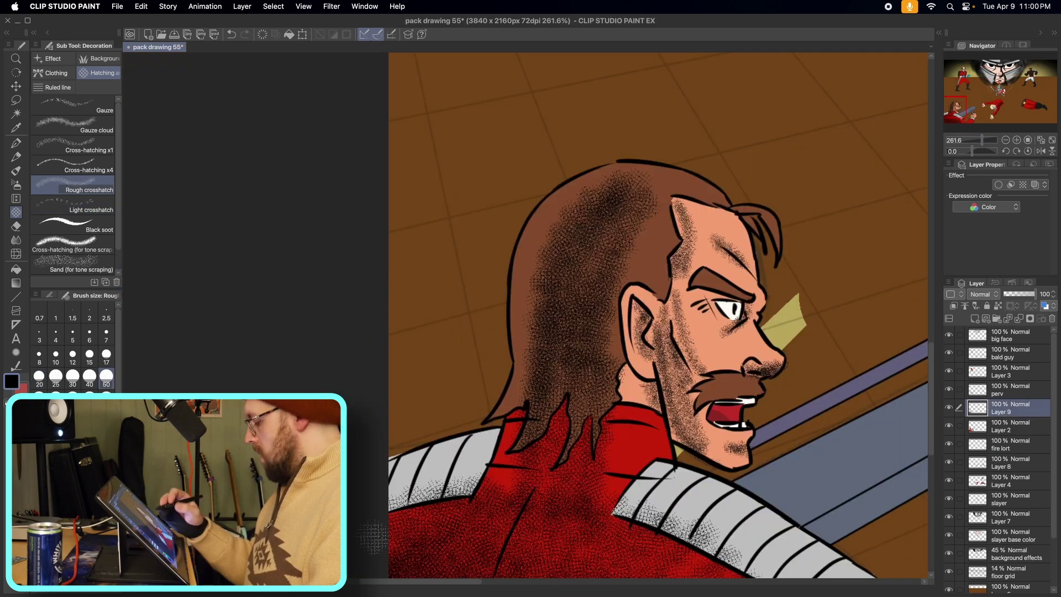
pyautogui.moveTo(636, 232)
pyautogui.mouseDown()
pyautogui.moveTo(651, 208)
pyautogui.moveTo(674, 237)
pyautogui.moveTo(628, 253)
pyautogui.moveTo(635, 305)
pyautogui.moveTo(621, 354)
pyautogui.moveTo(619, 310)
pyautogui.mouseUp()
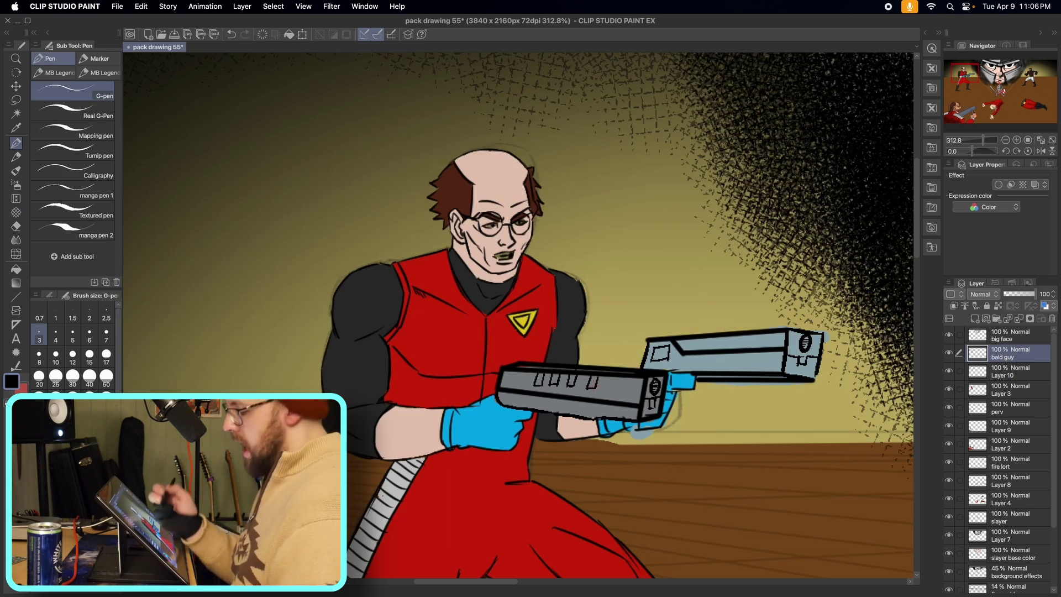
# - Touch up the balding gunman's teeth in white on Layer 10 with the G-pen at size 3
pyautogui.click(1023, 370)
pyautogui.scroll(5, 339, 246)
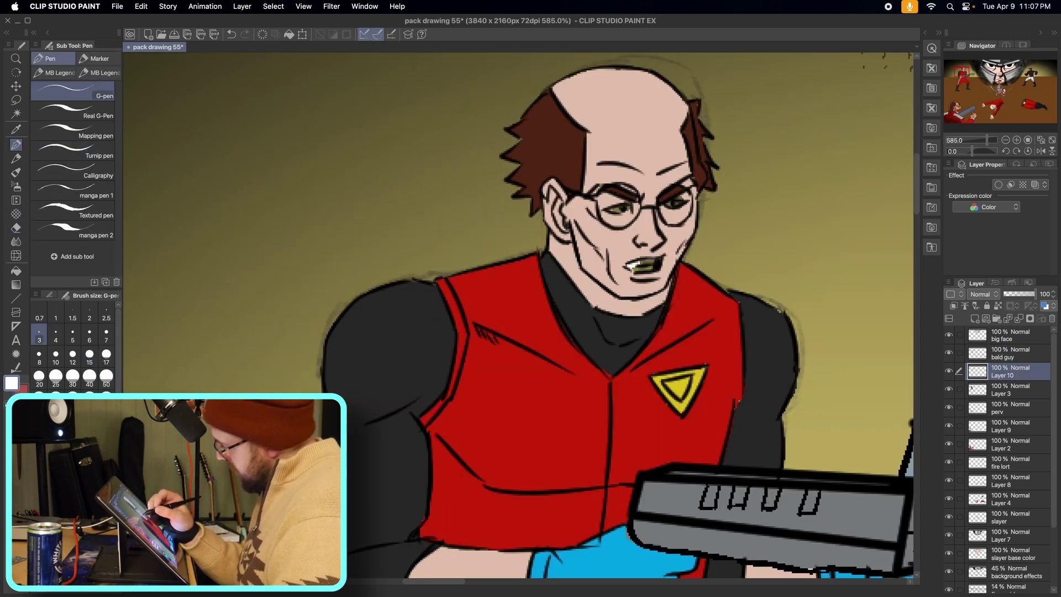
pyautogui.click(1015, 392)
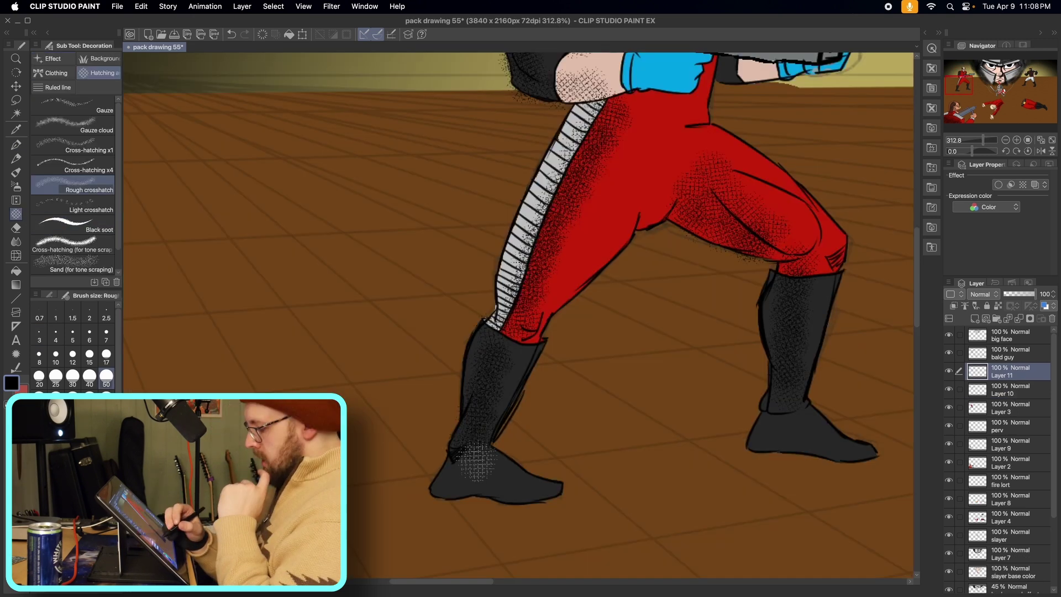
# - Shade the balding gunman's boot with Rough crosshatch on Layer 11, and deepen his thigh shadow at brush size 20
pyautogui.moveTo(453, 453)
pyautogui.mouseDown()
pyautogui.moveTo(486, 486)
pyautogui.moveTo(525, 467)
pyautogui.mouseUp()
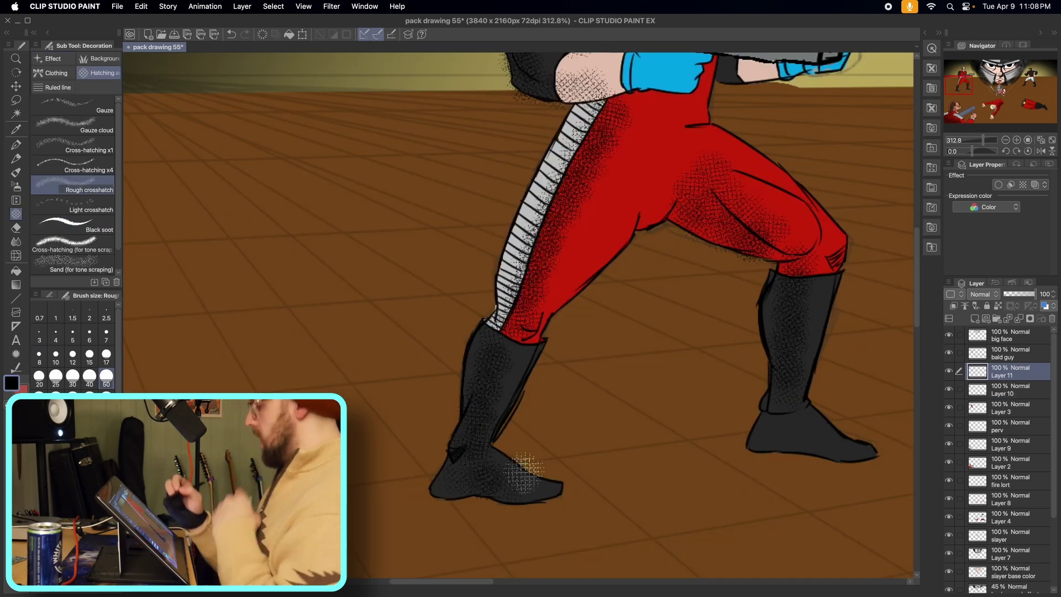
pyautogui.click(39, 375)
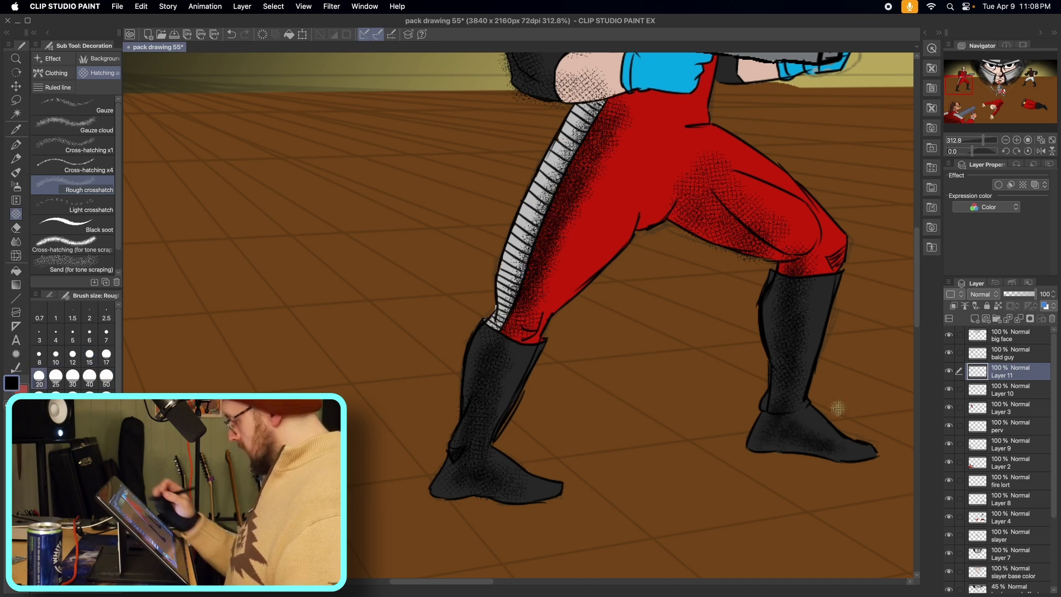
pyautogui.moveTo(746, 173)
pyautogui.mouseDown()
pyautogui.moveTo(750, 205)
pyautogui.moveTo(725, 194)
pyautogui.moveTo(788, 243)
pyautogui.moveTo(720, 177)
pyautogui.moveTo(765, 227)
pyautogui.moveTo(679, 212)
pyautogui.moveTo(753, 243)
pyautogui.moveTo(709, 225)
pyautogui.moveTo(686, 201)
pyautogui.moveTo(706, 210)
pyautogui.moveTo(694, 180)
pyautogui.mouseUp()
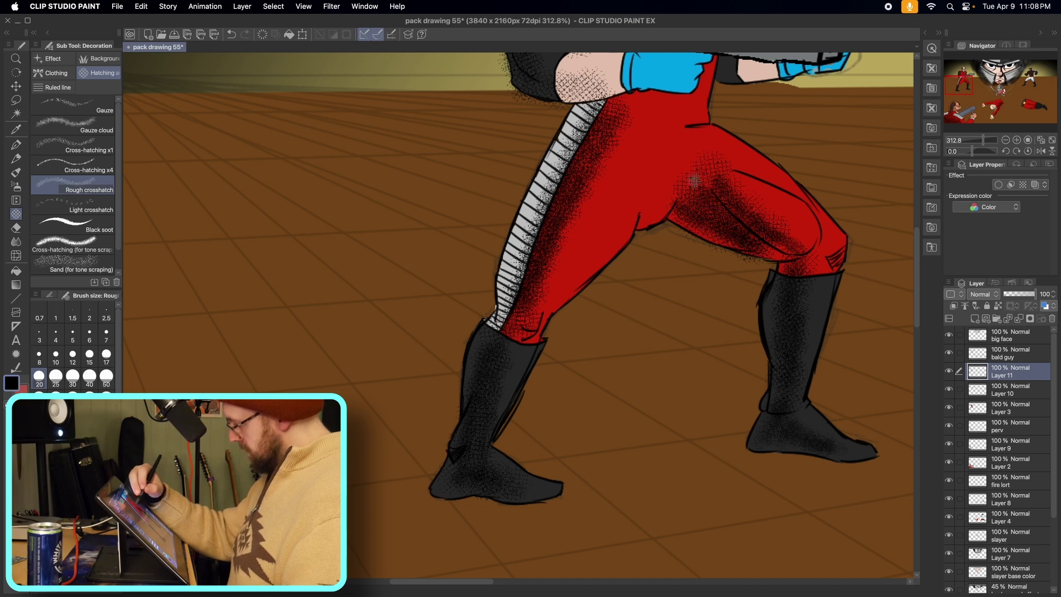
pyautogui.moveTo(957, 89); pyautogui.dragTo(961, 79)
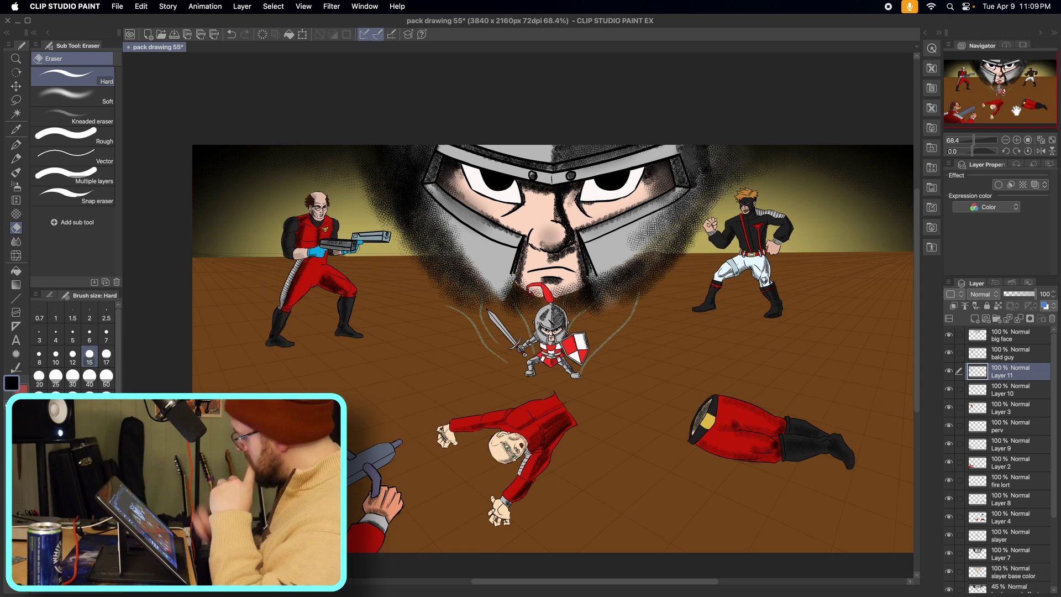
pyautogui.scroll(-5, 1057, 385)
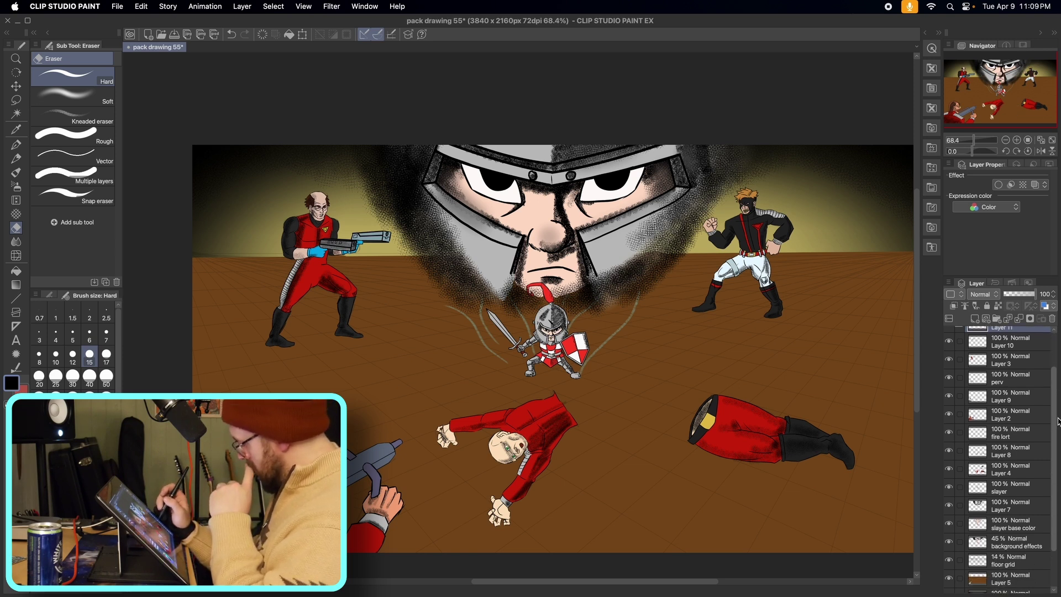
pyautogui.click(1019, 466)
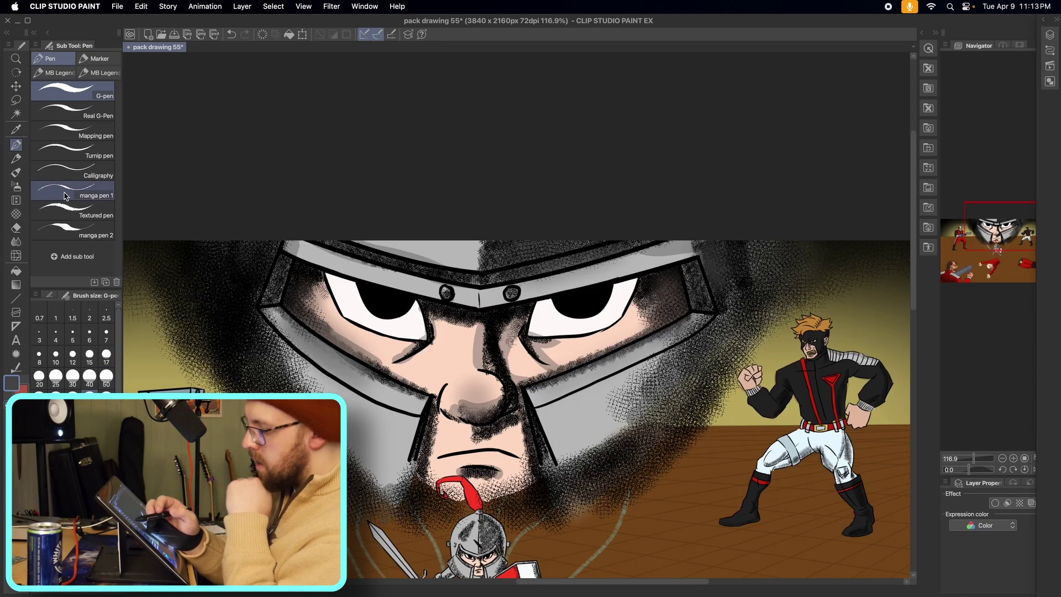
pyautogui.click(20, 241)
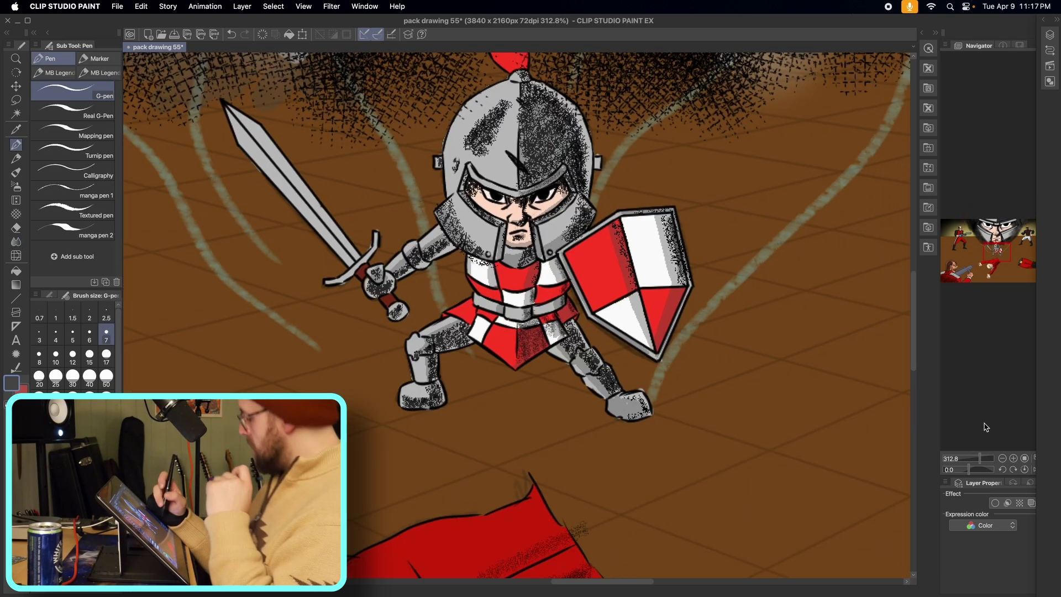
pyautogui.moveTo(980, 462); pyautogui.dragTo(986, 463)
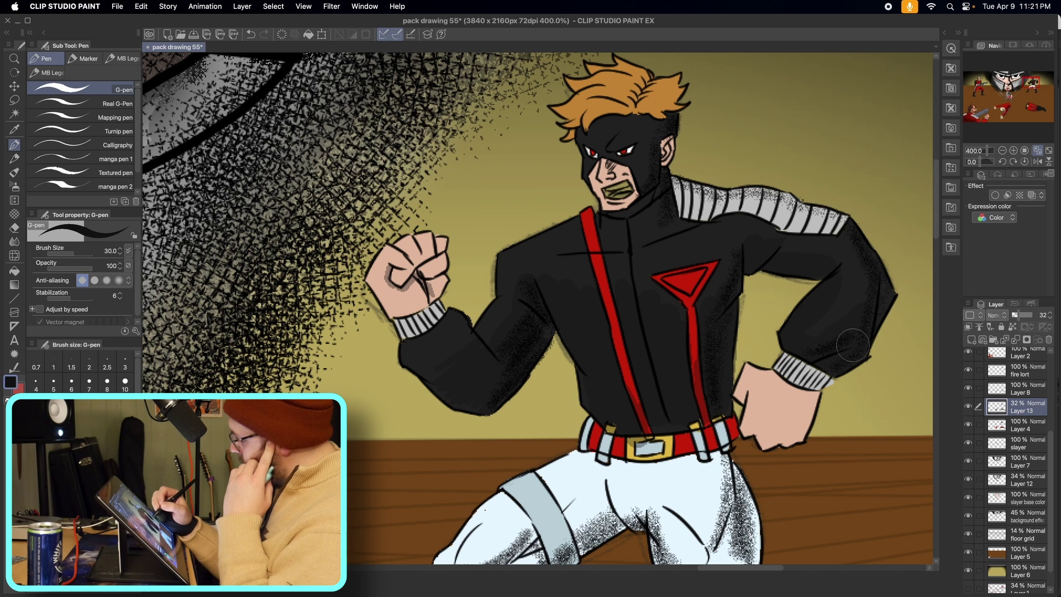
# - Shade the masked fighter's hand on his hip at G-pen size 30 and his white trousers at size 15, on Layer 13
pyautogui.moveTo(771, 389)
pyautogui.mouseDown()
pyautogui.moveTo(774, 424)
pyautogui.moveTo(779, 387)
pyautogui.moveTo(811, 398)
pyautogui.mouseUp()
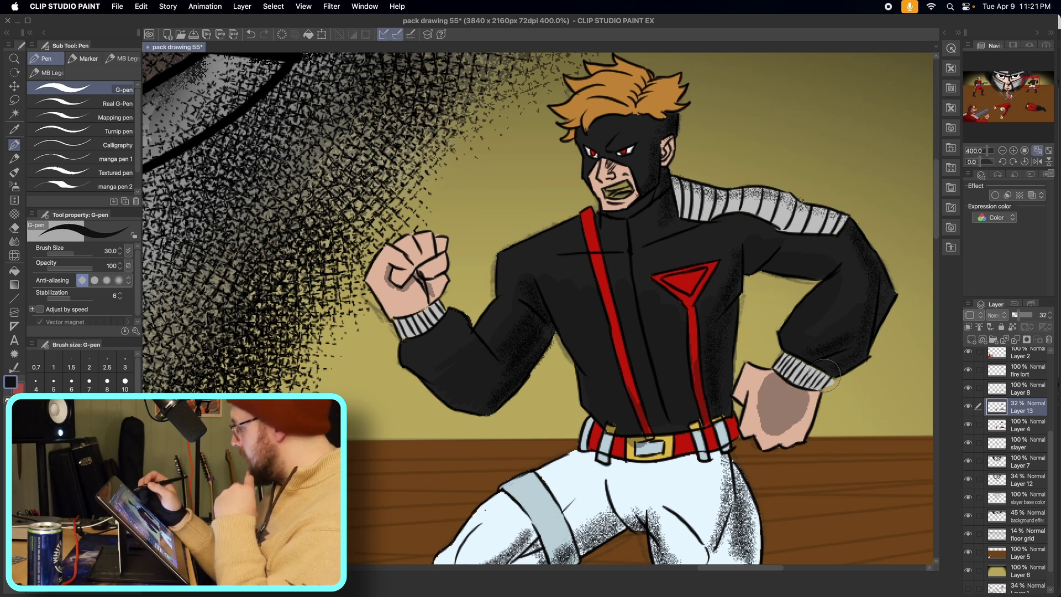
pyautogui.moveTo(486, 550)
pyautogui.mouseDown()
pyautogui.moveTo(479, 417)
pyautogui.moveTo(460, 342)
pyautogui.moveTo(502, 326)
pyautogui.moveTo(469, 359)
pyautogui.moveTo(495, 348)
pyautogui.moveTo(472, 370)
pyautogui.moveTo(517, 364)
pyautogui.moveTo(489, 348)
pyautogui.mouseUp()
pyautogui.press('[')
pyautogui.press('[')
pyautogui.press('[')
pyautogui.press('[')
pyautogui.moveTo(551, 301)
pyautogui.mouseDown()
pyautogui.moveTo(541, 298)
pyautogui.moveTo(555, 284)
pyautogui.moveTo(585, 310)
pyautogui.moveTo(569, 332)
pyautogui.moveTo(597, 304)
pyautogui.moveTo(613, 307)
pyautogui.moveTo(674, 365)
pyautogui.mouseUp()
pyautogui.moveTo(640, 326); pyautogui.dragTo(666, 389)
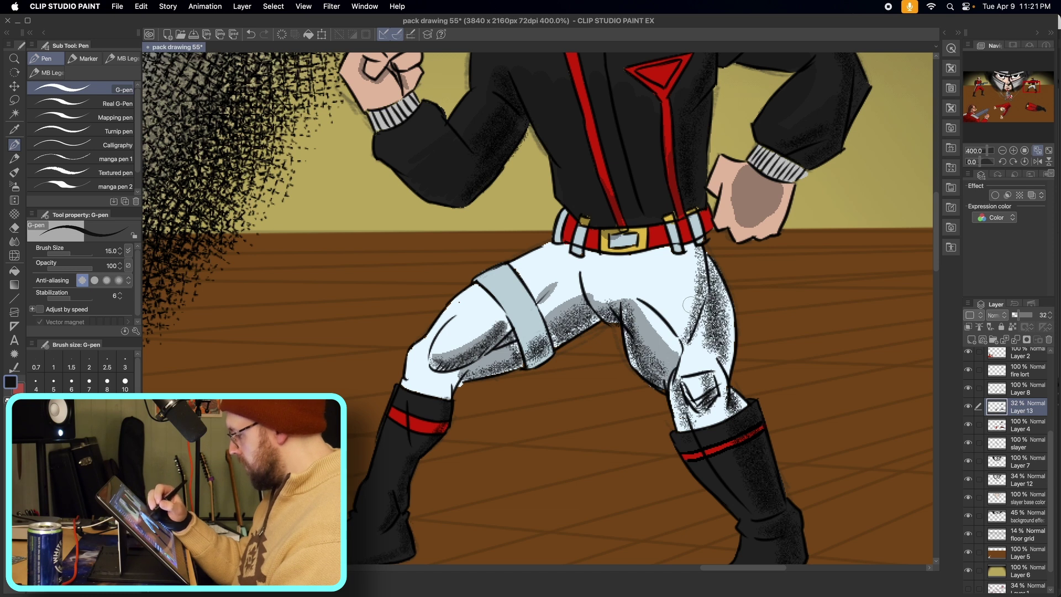
pyautogui.moveTo(666, 315)
pyautogui.mouseDown()
pyautogui.moveTo(689, 275)
pyautogui.moveTo(688, 339)
pyautogui.moveTo(675, 284)
pyautogui.mouseUp()
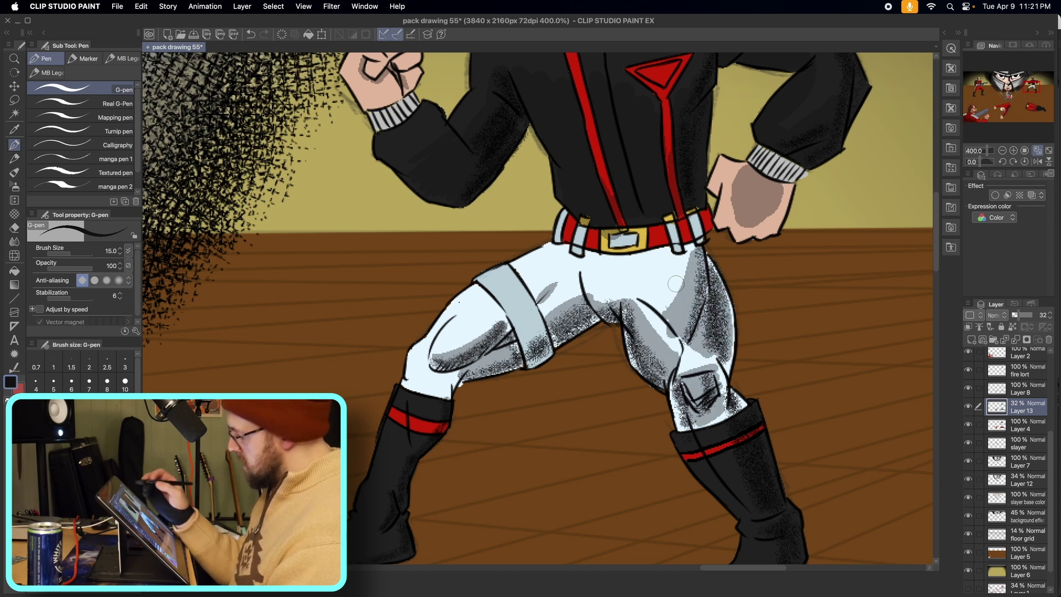
# - Paint floor shadows beneath both of the masked fighter's boots with the size 15 G-pen and join them into one shape
pyautogui.click(1026, 81)
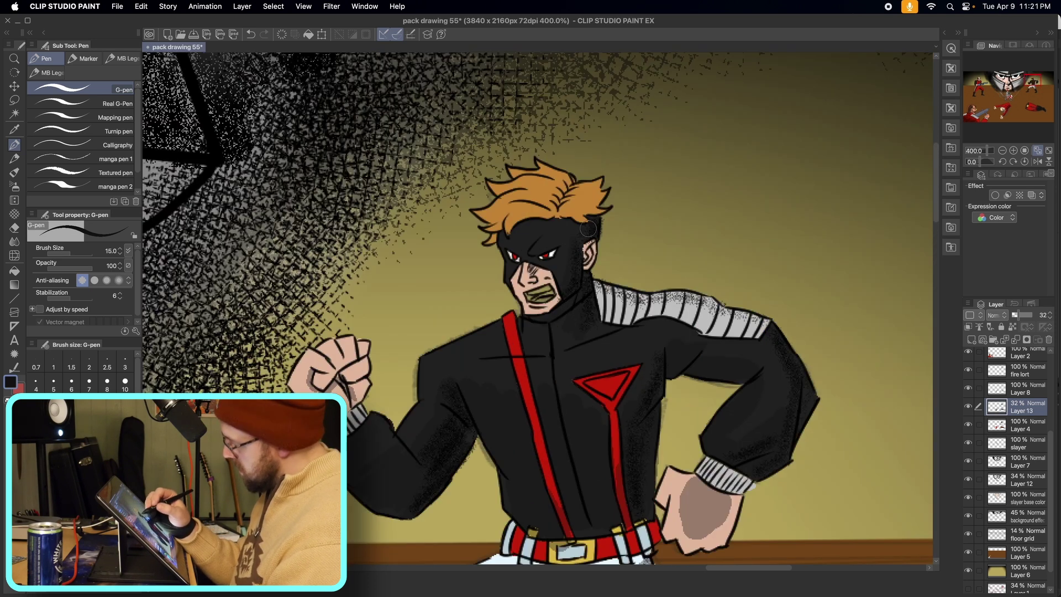
pyautogui.click(1031, 81)
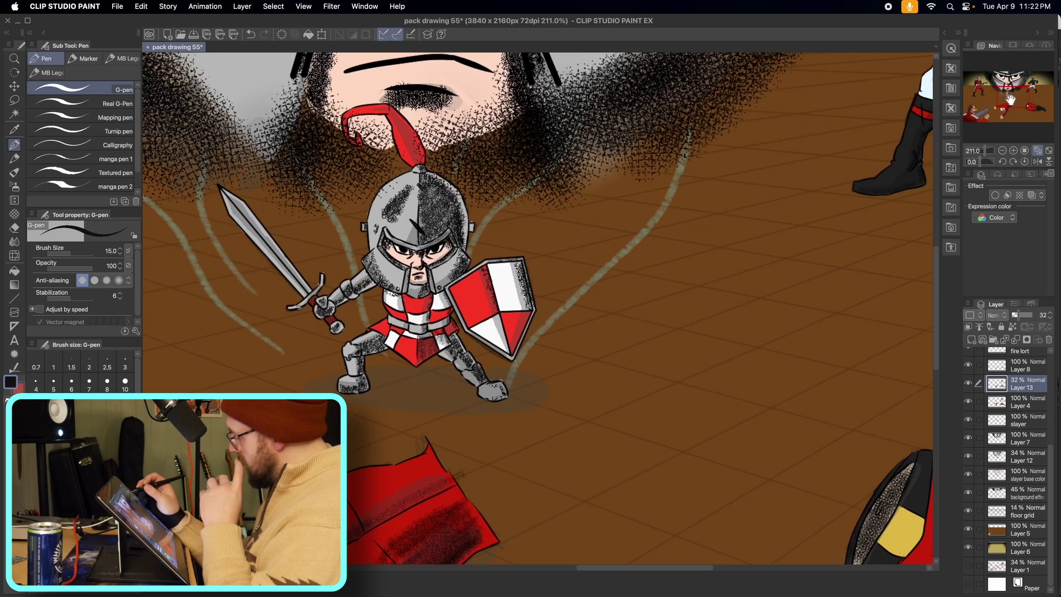
pyautogui.moveTo(1010, 101); pyautogui.dragTo(1027, 90)
pyautogui.moveTo(524, 266)
pyautogui.mouseDown()
pyautogui.moveTo(542, 281)
pyautogui.moveTo(641, 263)
pyautogui.moveTo(630, 253)
pyautogui.moveTo(515, 272)
pyautogui.moveTo(607, 268)
pyautogui.mouseUp()
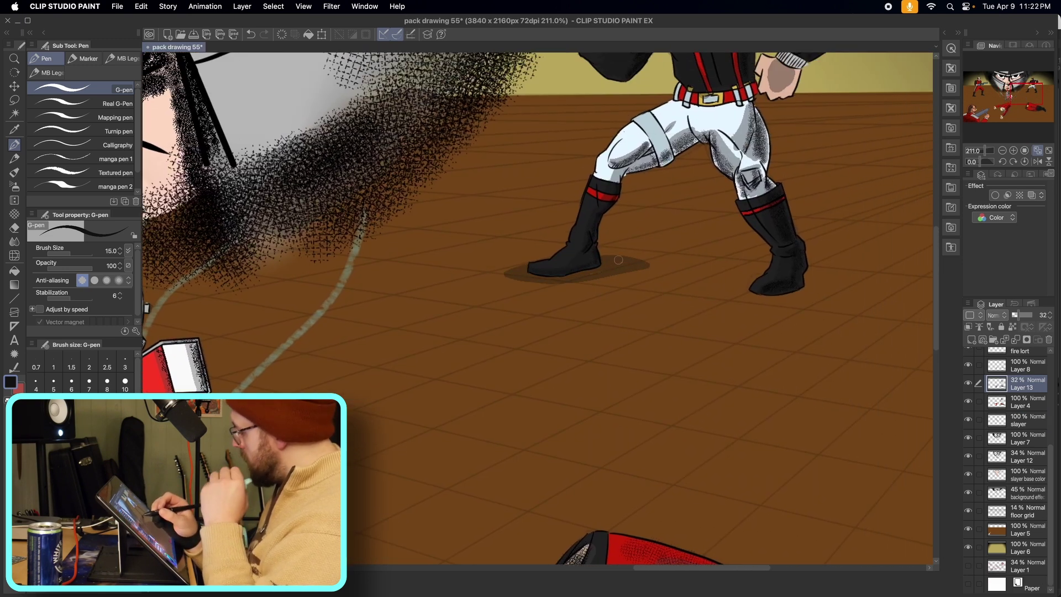
pyautogui.moveTo(762, 269)
pyautogui.mouseDown()
pyautogui.moveTo(710, 293)
pyautogui.moveTo(795, 295)
pyautogui.moveTo(837, 279)
pyautogui.moveTo(805, 269)
pyautogui.moveTo(777, 287)
pyautogui.moveTo(722, 288)
pyautogui.moveTo(755, 274)
pyautogui.moveTo(736, 292)
pyautogui.moveTo(759, 292)
pyautogui.moveTo(713, 290)
pyautogui.moveTo(805, 285)
pyautogui.mouseUp()
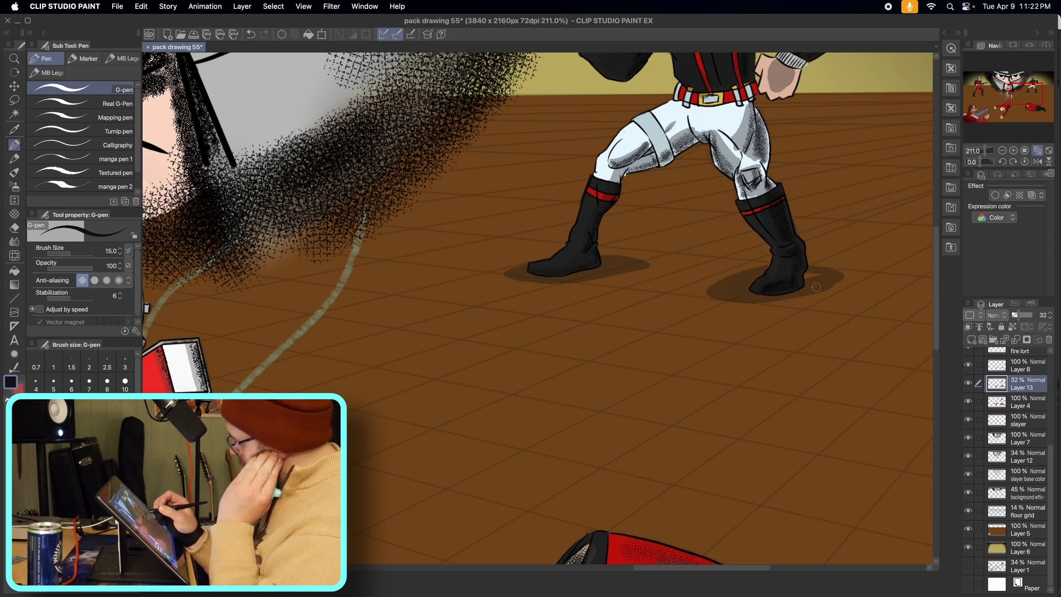
pyautogui.moveTo(608, 272)
pyautogui.mouseDown()
pyautogui.moveTo(650, 267)
pyautogui.moveTo(728, 281)
pyautogui.mouseUp()
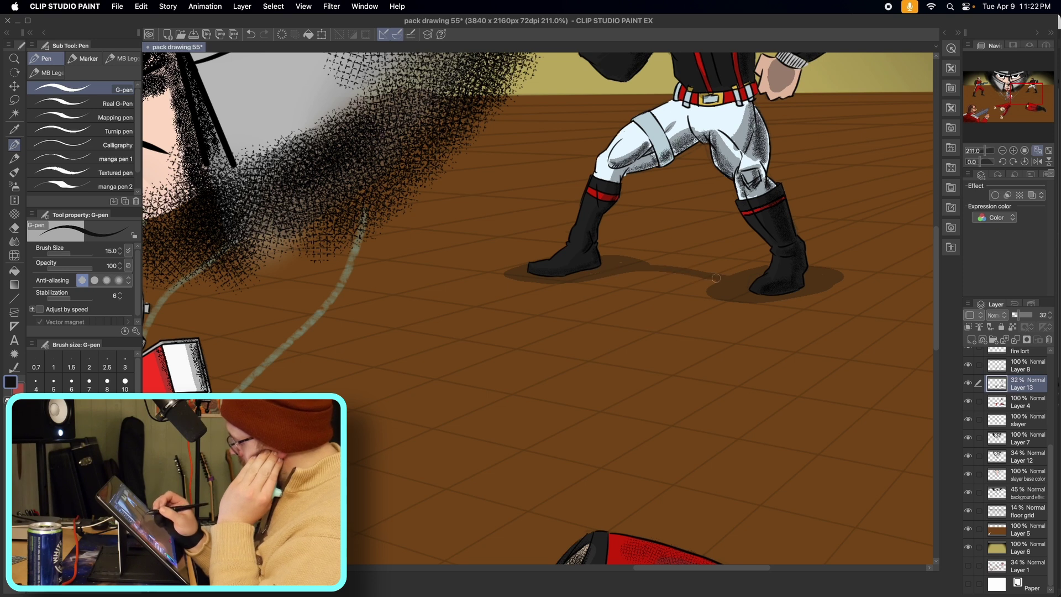
pyautogui.moveTo(660, 276); pyautogui.dragTo(689, 279)
pyautogui.moveTo(591, 278); pyautogui.dragTo(736, 292)
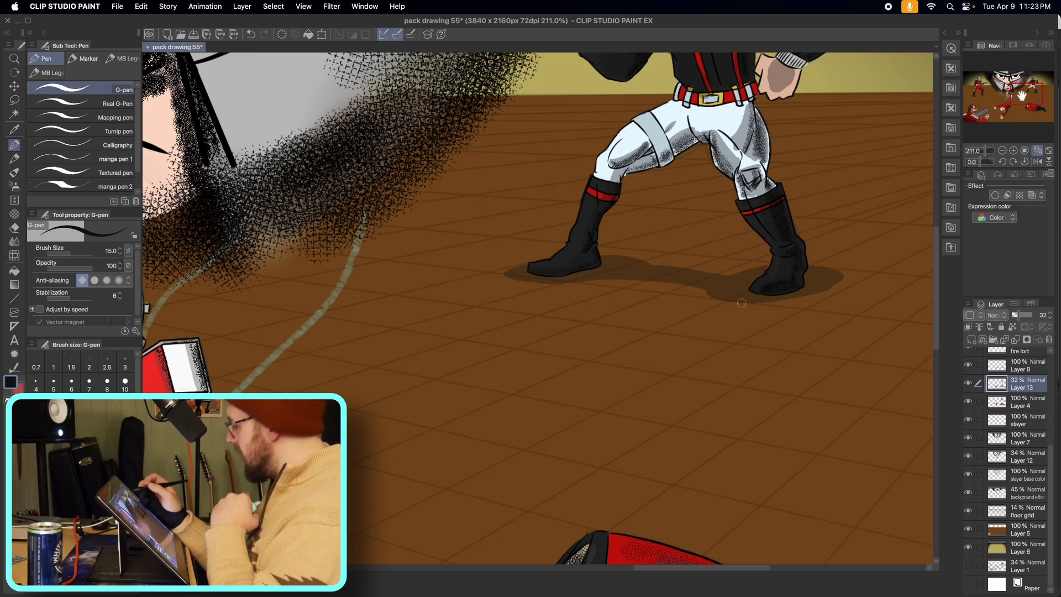
# - Add a new layer directly above Layer 2 for the moustached man's shadows and set its opacity to 46%
pyautogui.click(985, 151)
pyautogui.moveTo(1024, 91); pyautogui.dragTo(1000, 112)
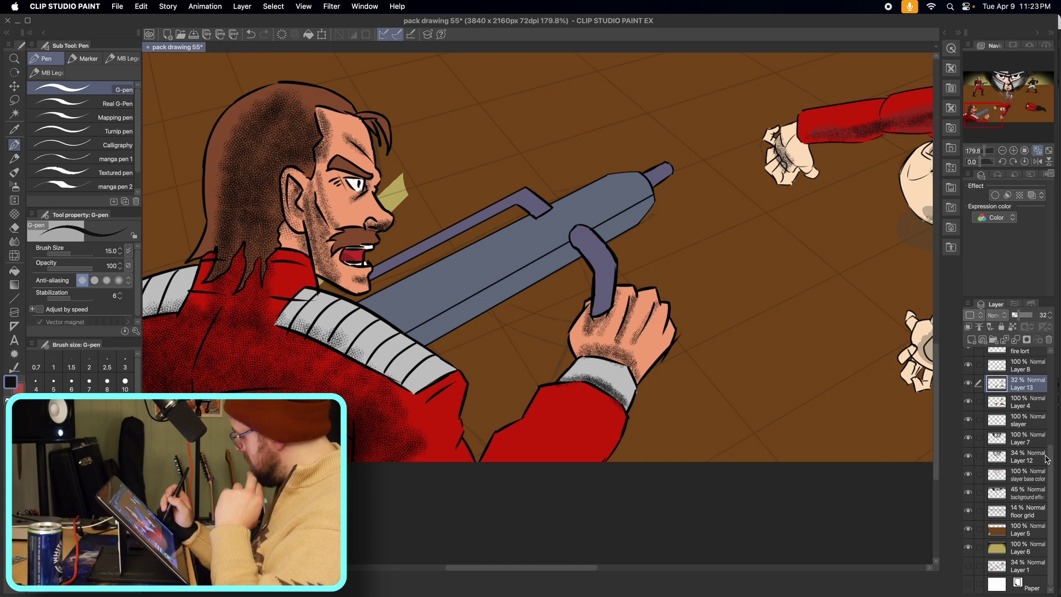
pyautogui.scroll(3, 1045, 459)
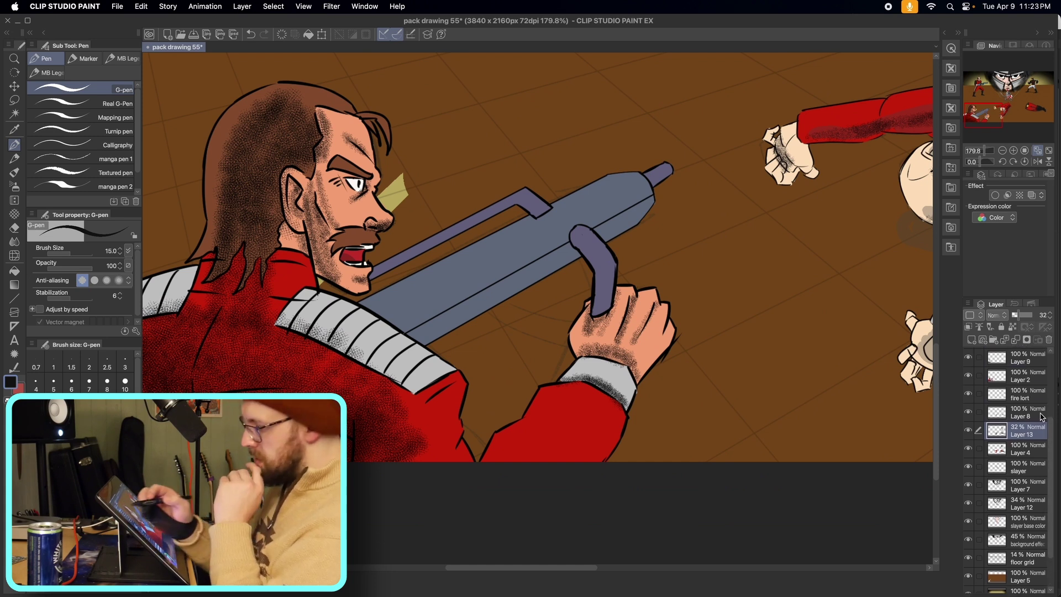
pyautogui.click(22, 21)
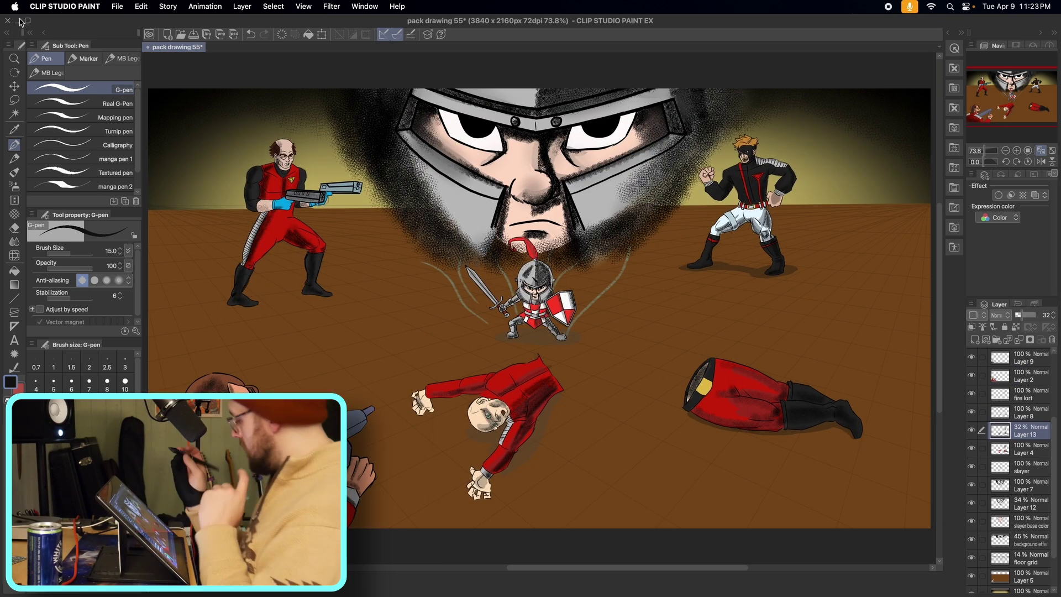
pyautogui.click(1023, 380)
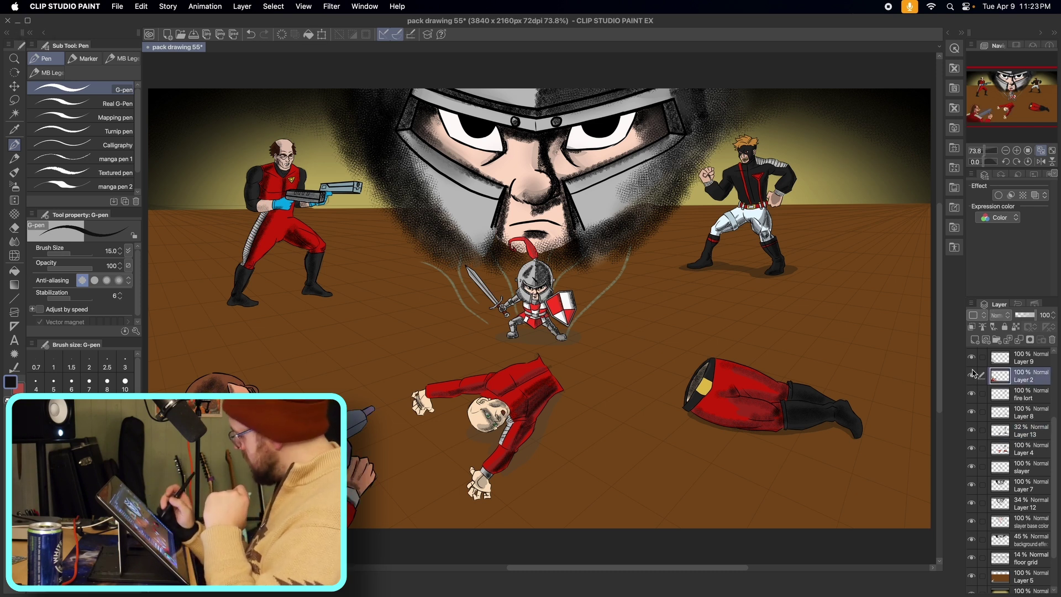
pyautogui.moveTo(1053, 436); pyautogui.dragTo(1053, 424)
pyautogui.click(1021, 379)
pyautogui.click(975, 340)
pyautogui.click(990, 150)
pyautogui.moveTo(1008, 100); pyautogui.dragTo(977, 113)
pyautogui.click(988, 150)
pyautogui.moveTo(988, 149); pyautogui.dragTo(988, 150)
pyautogui.moveTo(1034, 313); pyautogui.dragTo(1027, 321)
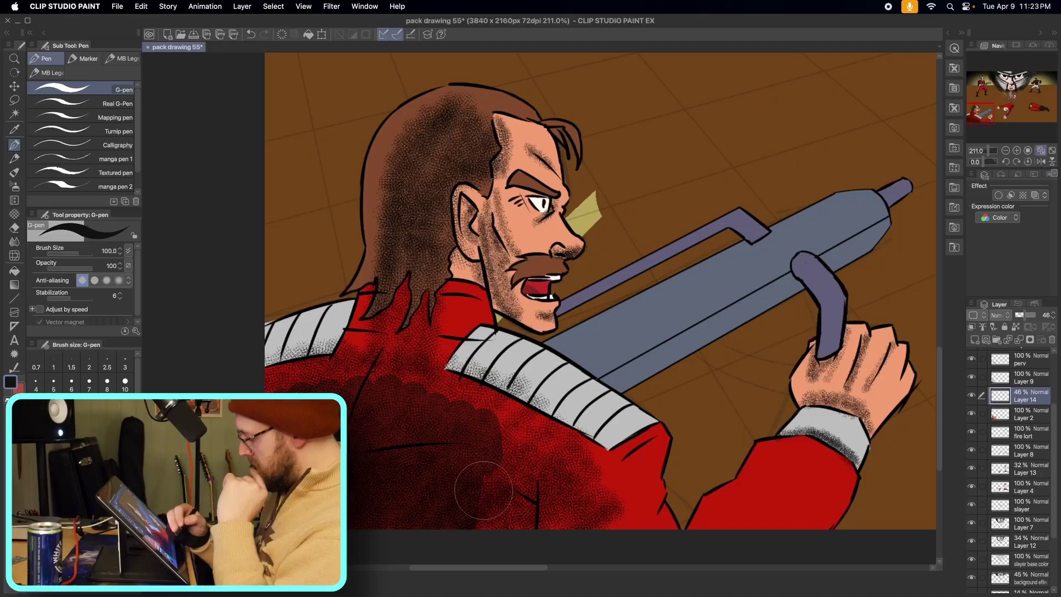
# - Paint broad shadows over the back of the moustached man's red coat and his brown hair with the G-pen at size 100
pyautogui.moveTo(480, 436); pyautogui.dragTo(555, 533)
pyautogui.moveTo(281, 385)
pyautogui.mouseDown()
pyautogui.moveTo(380, 373)
pyautogui.moveTo(525, 428)
pyautogui.mouseUp()
pyautogui.moveTo(418, 334); pyautogui.dragTo(416, 376)
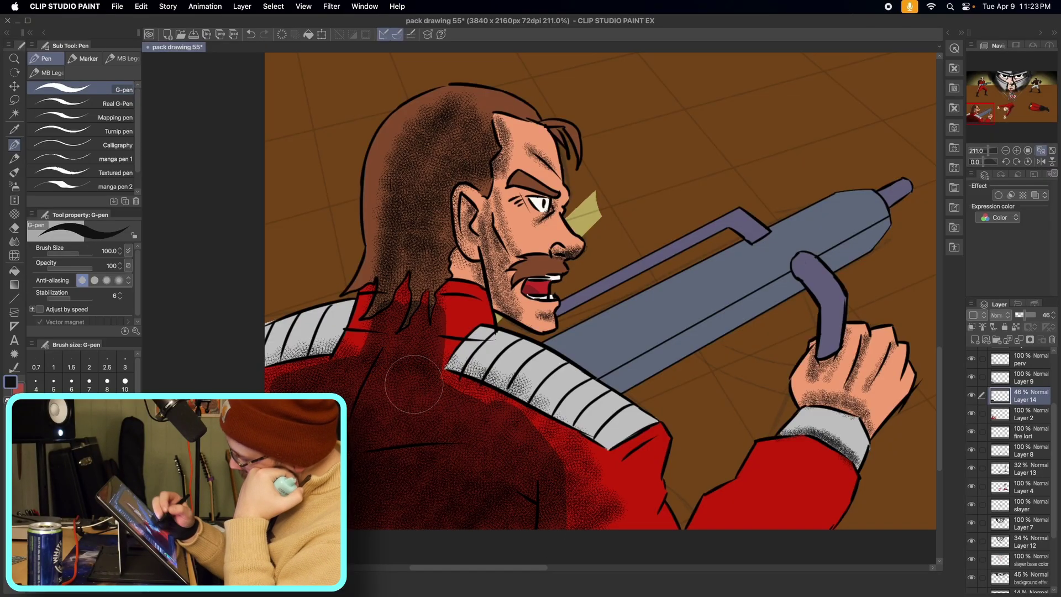
pyautogui.moveTo(431, 160)
pyautogui.mouseDown()
pyautogui.moveTo(407, 300)
pyautogui.moveTo(387, 343)
pyautogui.moveTo(426, 244)
pyautogui.moveTo(433, 268)
pyautogui.moveTo(429, 243)
pyautogui.moveTo(457, 142)
pyautogui.moveTo(413, 232)
pyautogui.moveTo(429, 137)
pyautogui.moveTo(401, 280)
pyautogui.moveTo(450, 128)
pyautogui.moveTo(445, 174)
pyautogui.moveTo(490, 173)
pyautogui.moveTo(475, 132)
pyautogui.mouseUp()
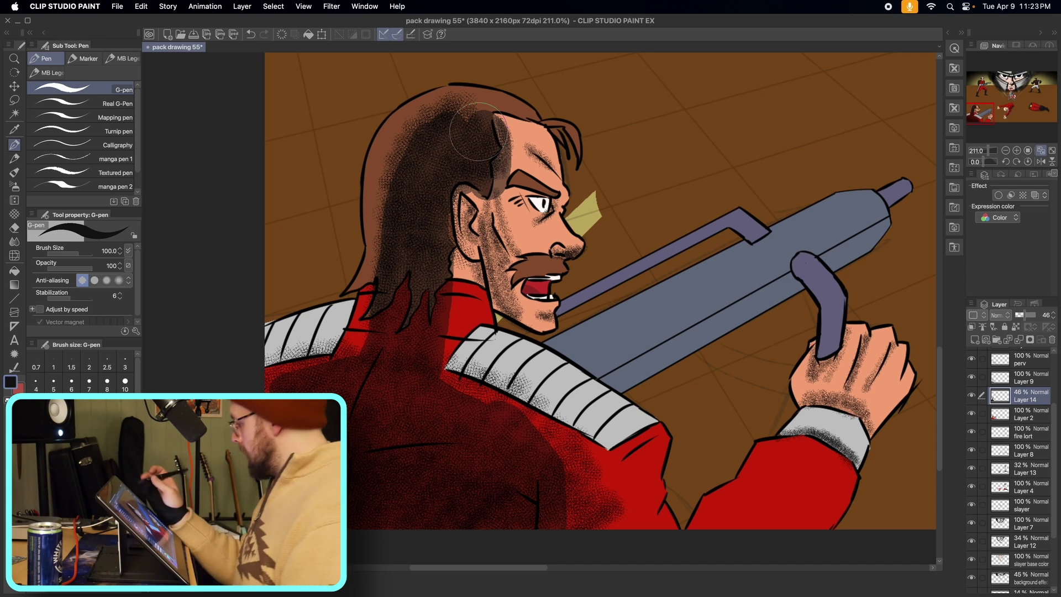
# - Lower Layer 14's opacity to 41%, and shade the moustached man's ribbed shoulder pad and the red sleeve of his raised forearm
pyautogui.moveTo(1025, 314); pyautogui.dragTo(1023, 315)
pyautogui.moveTo(476, 369); pyautogui.dragTo(344, 359)
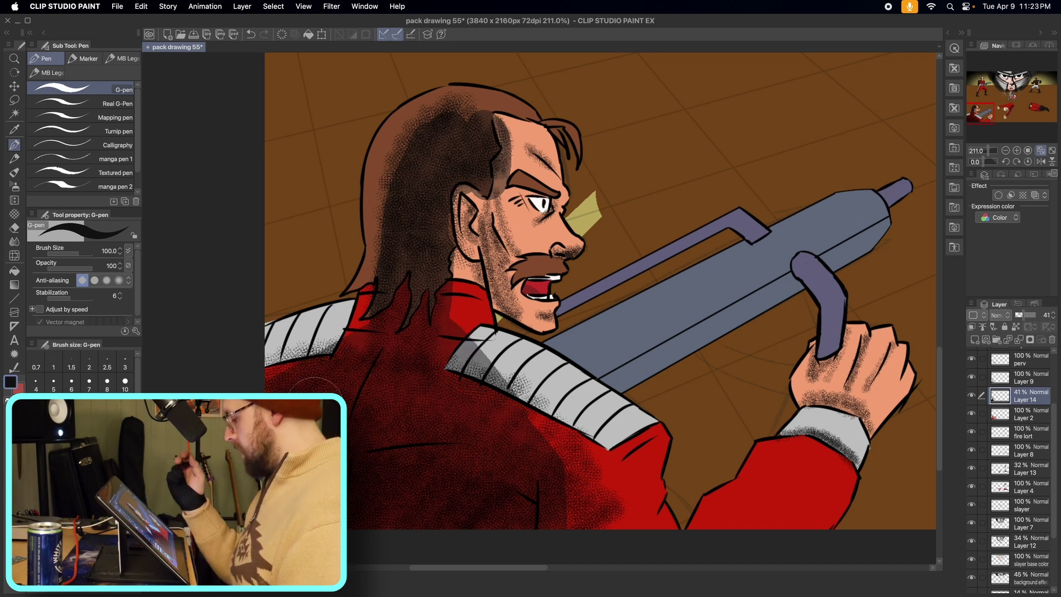
pyautogui.moveTo(765, 442)
pyautogui.mouseDown()
pyautogui.moveTo(657, 359)
pyautogui.moveTo(670, 361)
pyautogui.mouseUp()
pyautogui.moveTo(641, 457)
pyautogui.mouseDown()
pyautogui.moveTo(637, 450)
pyautogui.moveTo(712, 415)
pyautogui.mouseUp()
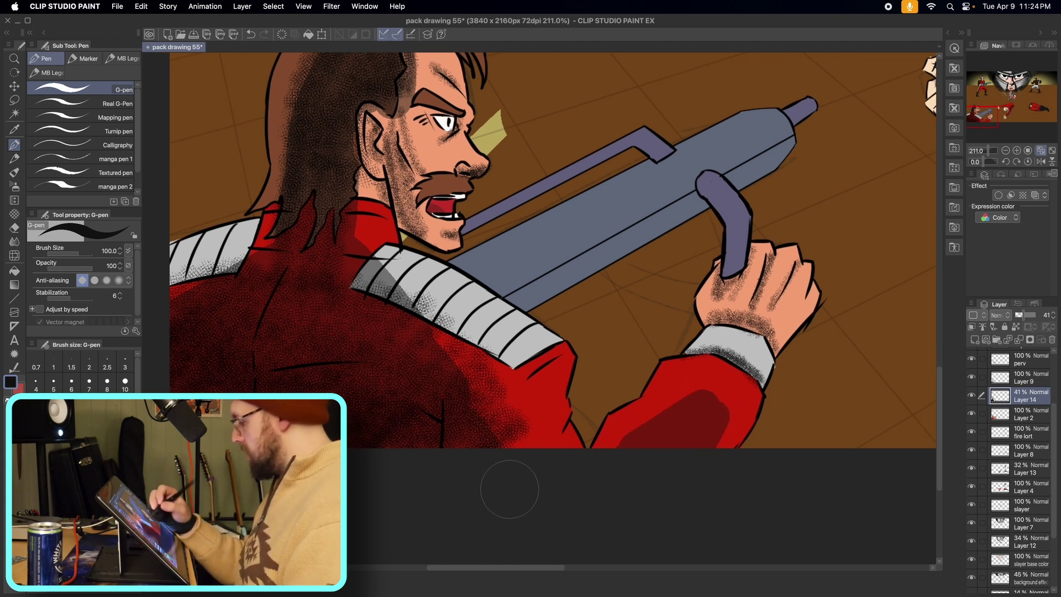
# - Shade the moustached man's grey cuff and the back of his gripping hand with the G-pen at size 30
pyautogui.click(125, 407)
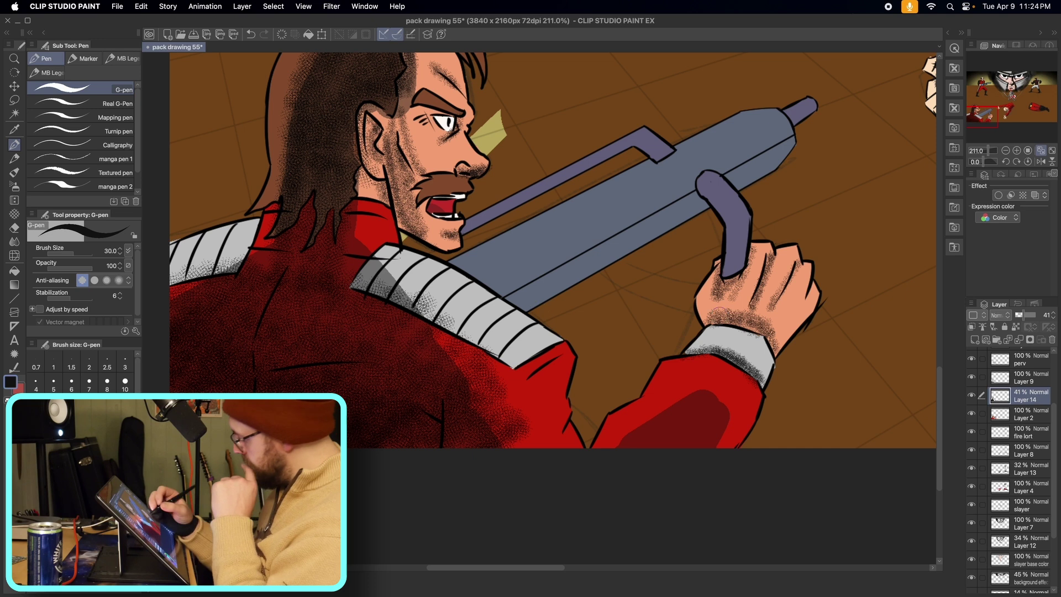
pyautogui.moveTo(712, 358)
pyautogui.mouseDown()
pyautogui.moveTo(730, 347)
pyautogui.moveTo(757, 375)
pyautogui.moveTo(765, 338)
pyautogui.mouseUp()
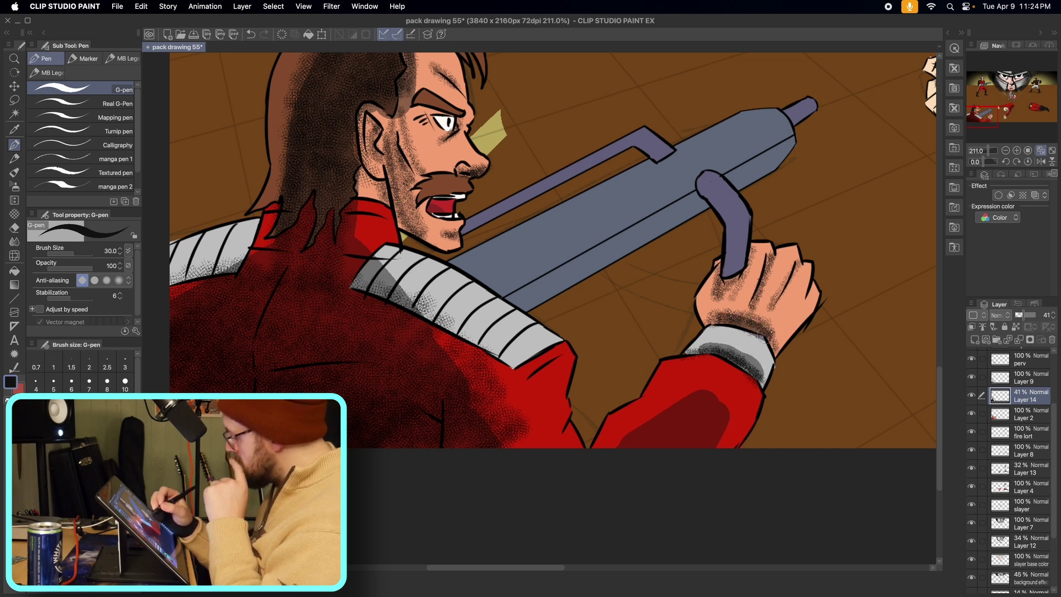
pyautogui.moveTo(712, 281); pyautogui.dragTo(765, 285)
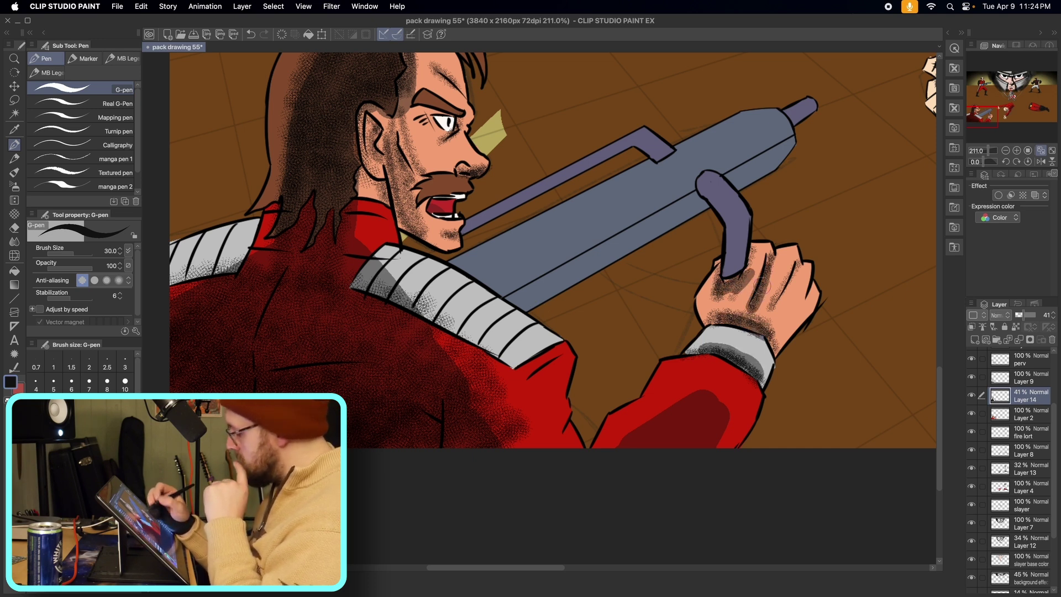
# - Shade the gun's body, its underside near the muzzle and its long upper rail with the size 30 G-pen
pyautogui.moveTo(477, 277); pyautogui.dragTo(709, 161)
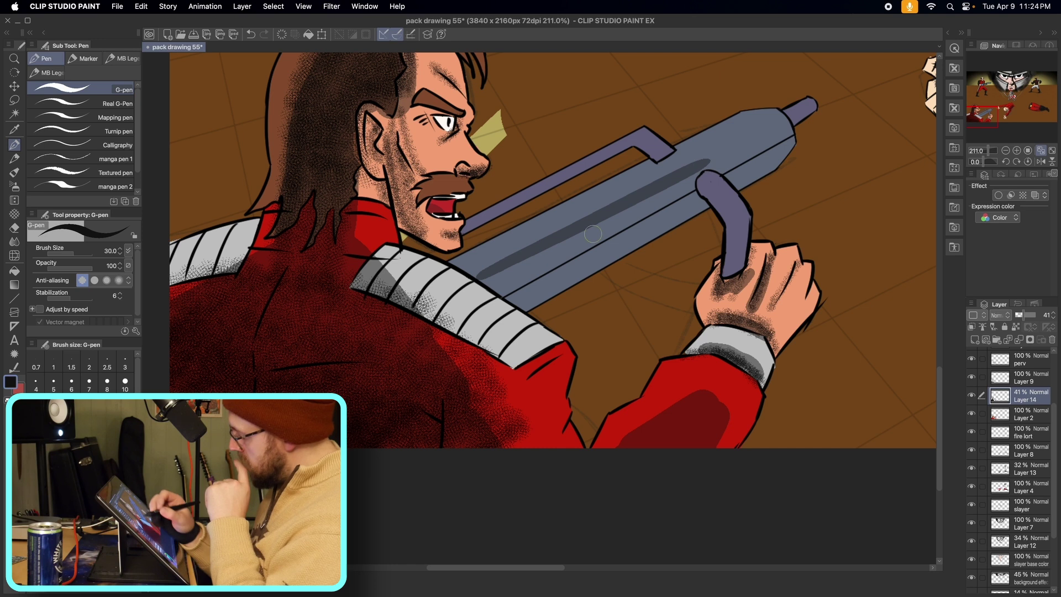
pyautogui.moveTo(520, 283); pyautogui.dragTo(721, 166)
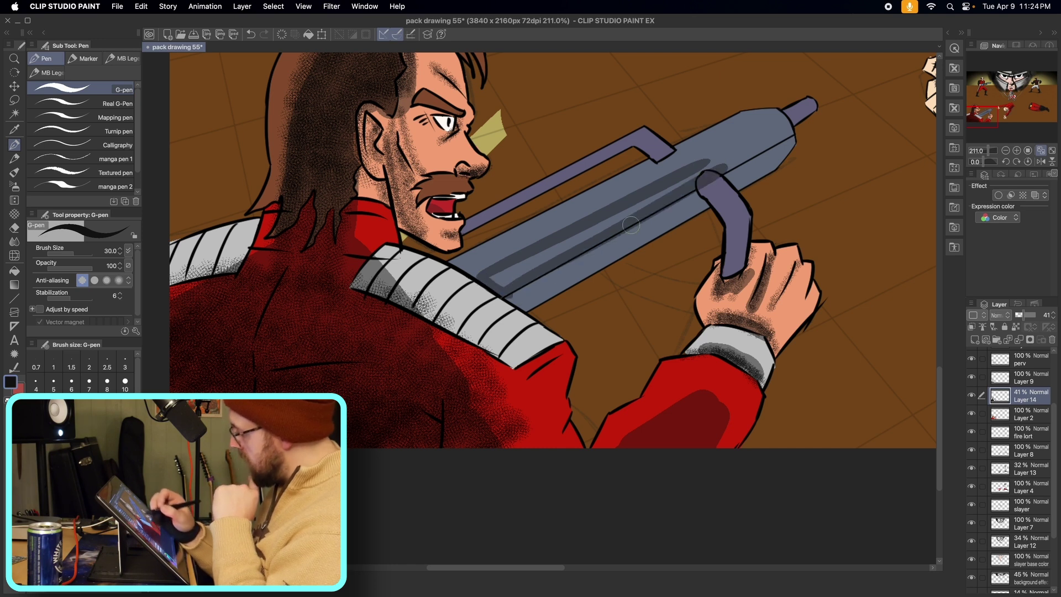
pyautogui.press('super+z')
pyautogui.moveTo(503, 292)
pyautogui.mouseDown()
pyautogui.moveTo(699, 178)
pyautogui.moveTo(508, 275)
pyautogui.moveTo(541, 255)
pyautogui.mouseUp()
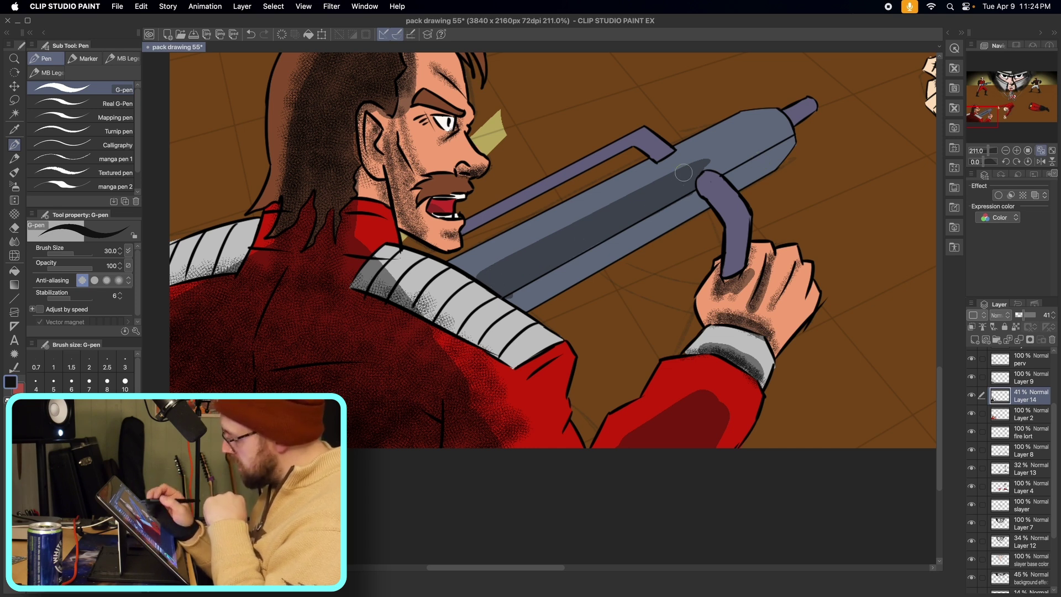
pyautogui.moveTo(516, 298); pyautogui.dragTo(695, 194)
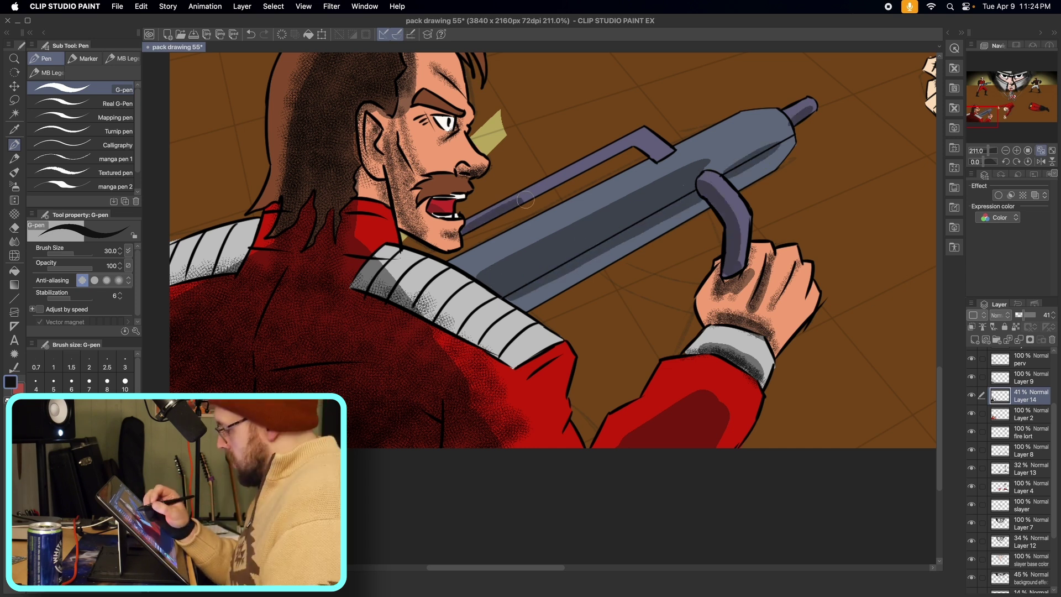
pyautogui.moveTo(522, 201); pyautogui.dragTo(649, 134)
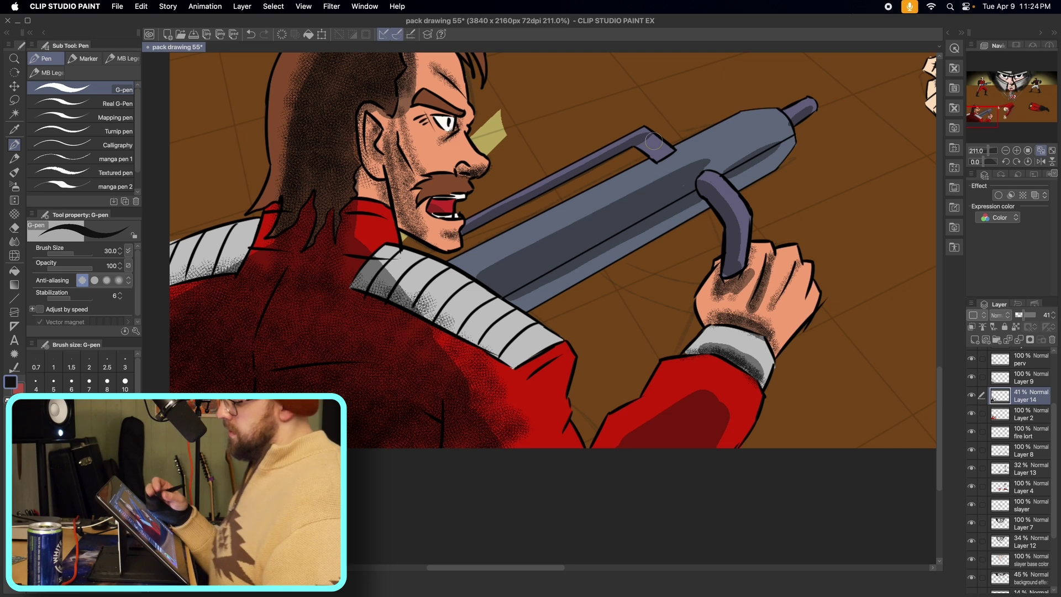
# - Shade the moustached man's nose, jaw, ear and forehead with the G-pen at size 10
pyautogui.click(125, 383)
pyautogui.moveTo(459, 165); pyautogui.dragTo(489, 169)
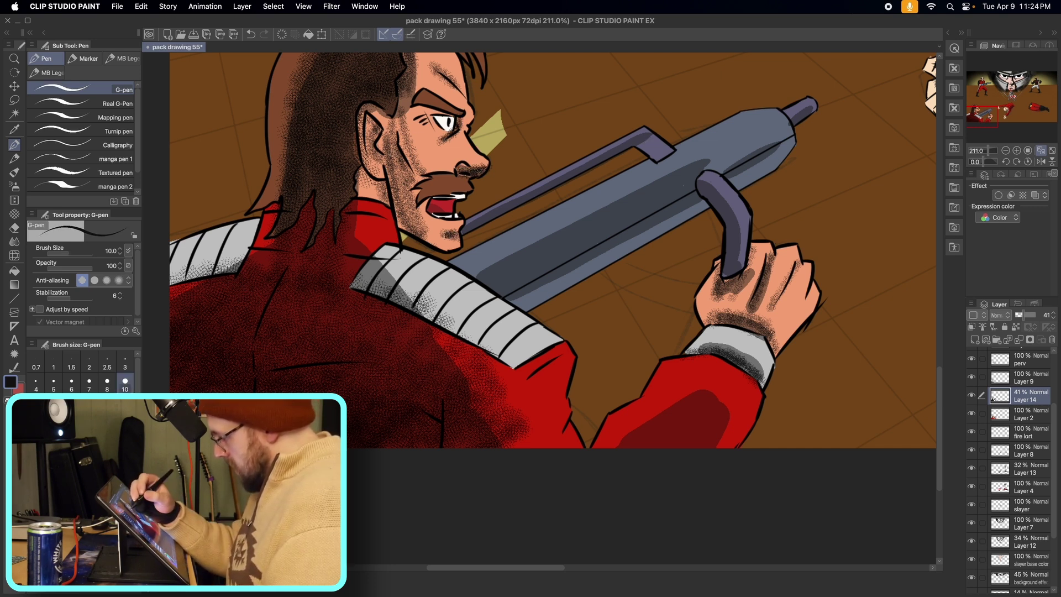
pyautogui.moveTo(390, 145)
pyautogui.mouseDown()
pyautogui.moveTo(393, 203)
pyautogui.moveTo(412, 235)
pyautogui.mouseUp()
pyautogui.moveTo(364, 121); pyautogui.dragTo(373, 173)
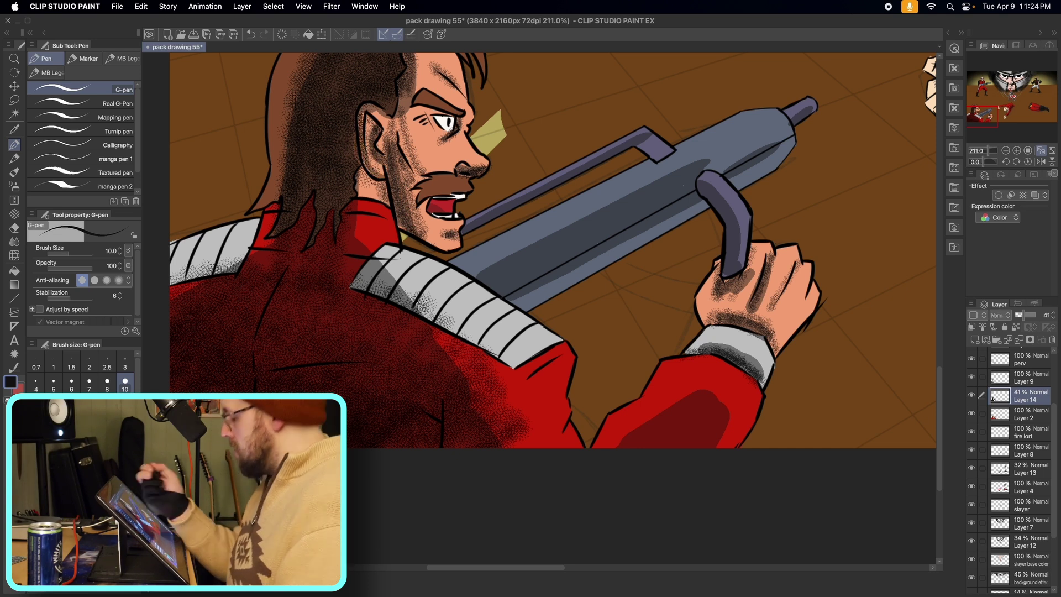
pyautogui.moveTo(364, 173); pyautogui.dragTo(378, 199)
pyautogui.moveTo(373, 180); pyautogui.dragTo(385, 203)
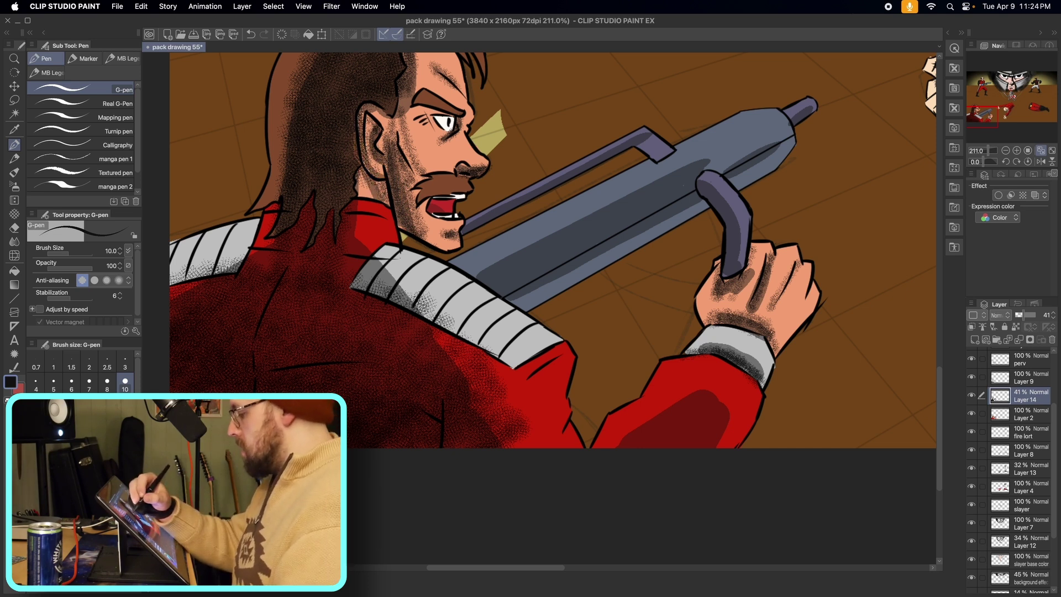
pyautogui.moveTo(418, 76); pyautogui.dragTo(391, 292)
pyautogui.moveTo(394, 287); pyautogui.dragTo(389, 296)
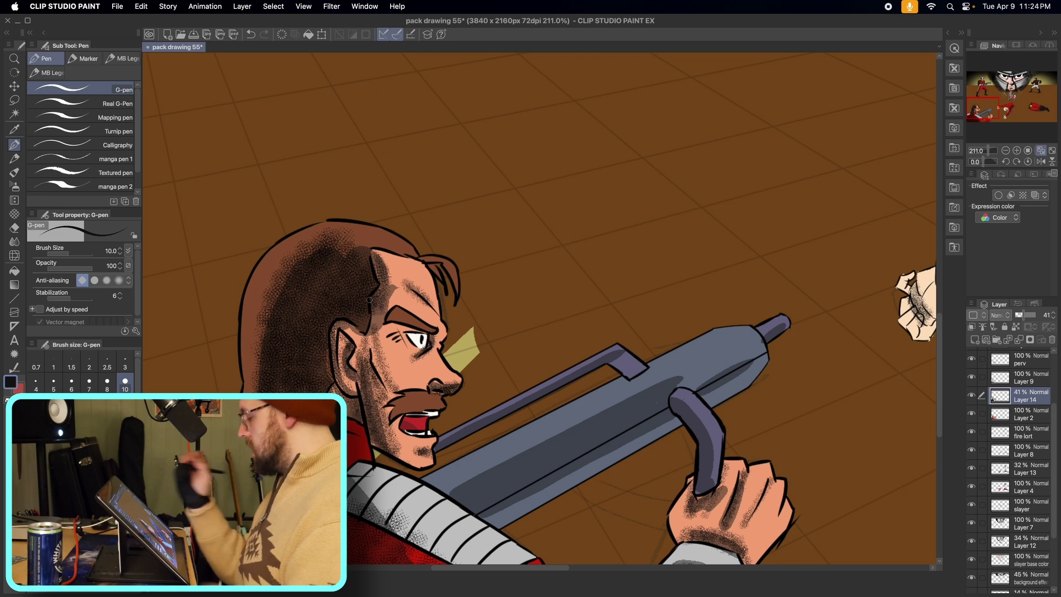
pyautogui.click(984, 150)
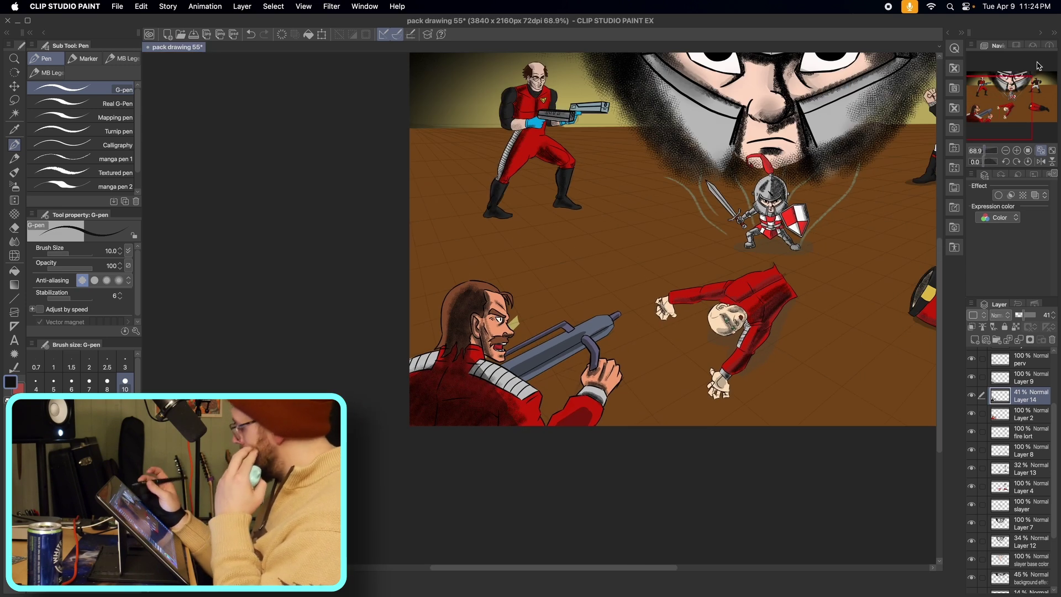
# - Add a new layer directly above Layer 10 for the shading of the balding gunman and lower its opacity to 38%
pyautogui.moveTo(1056, 423); pyautogui.dragTo(1056, 390)
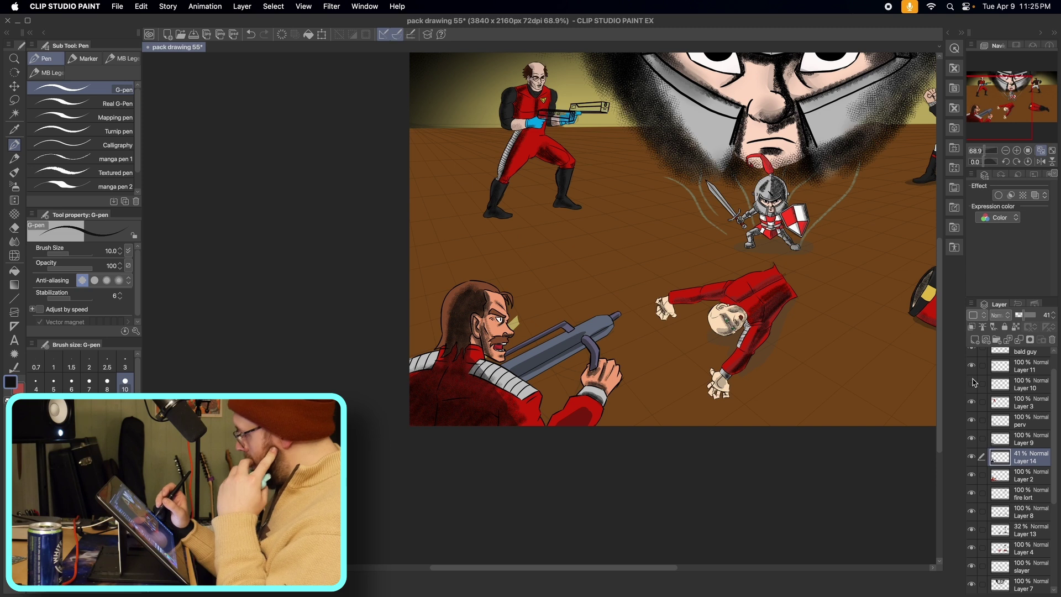
pyautogui.click(1034, 406)
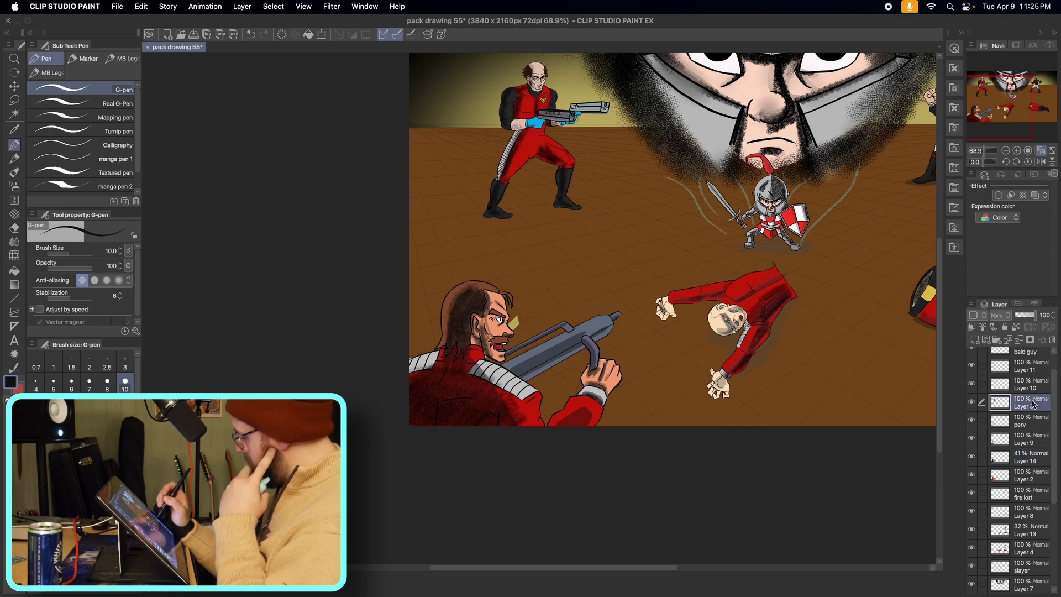
pyautogui.click(1025, 384)
pyautogui.click(982, 365)
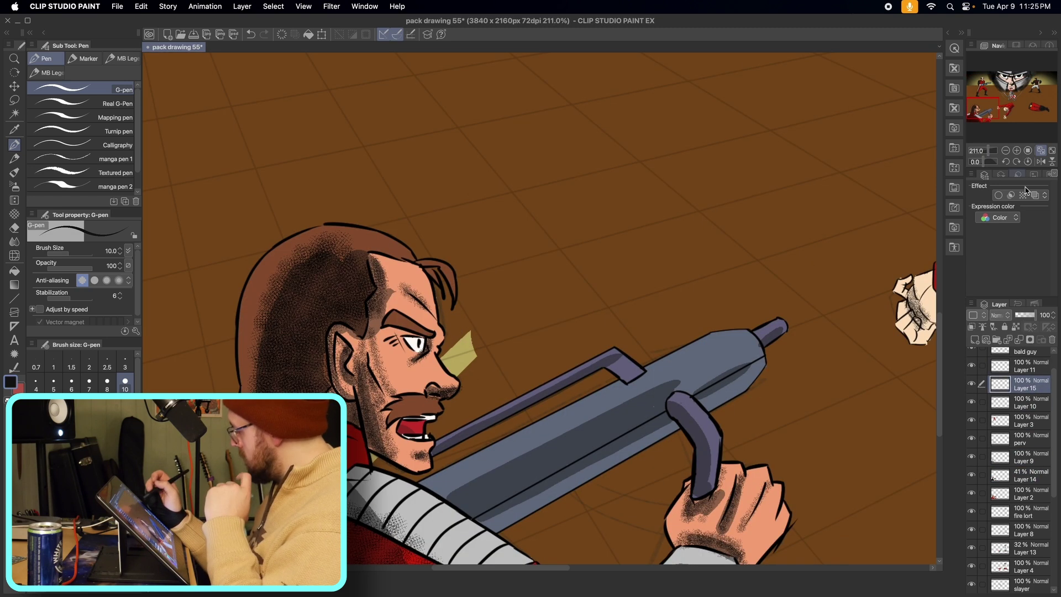
pyautogui.moveTo(1037, 313); pyautogui.dragTo(1023, 325)
# - Shade the balding gunman's ribbed trouser stripe, inner thigh and black sleeve with the G-pen at size 30
pyautogui.moveTo(1026, 81); pyautogui.dragTo(989, 88)
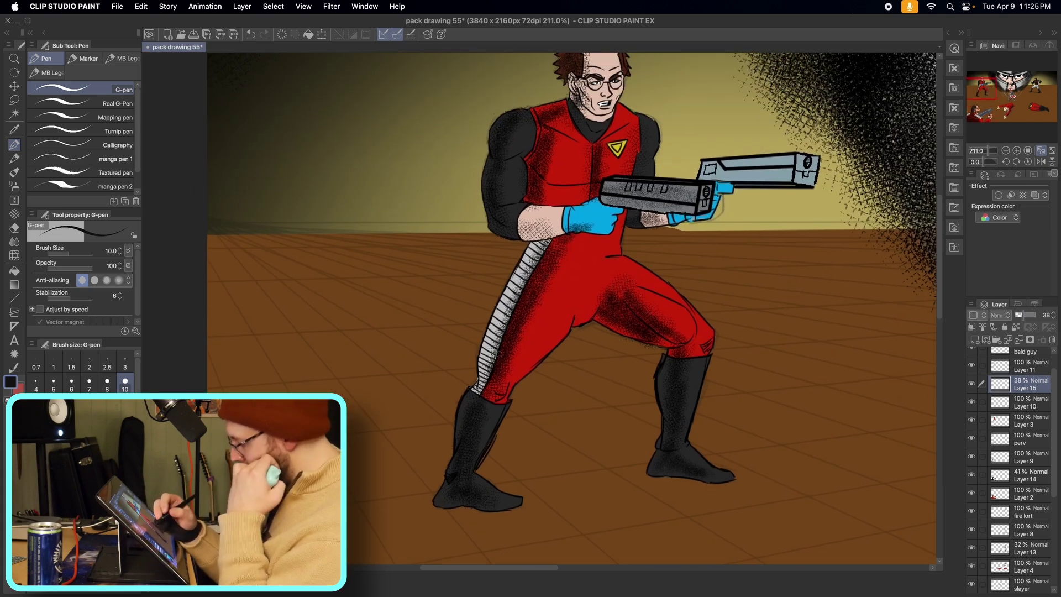
pyautogui.click(125, 404)
pyautogui.moveTo(546, 250); pyautogui.dragTo(485, 385)
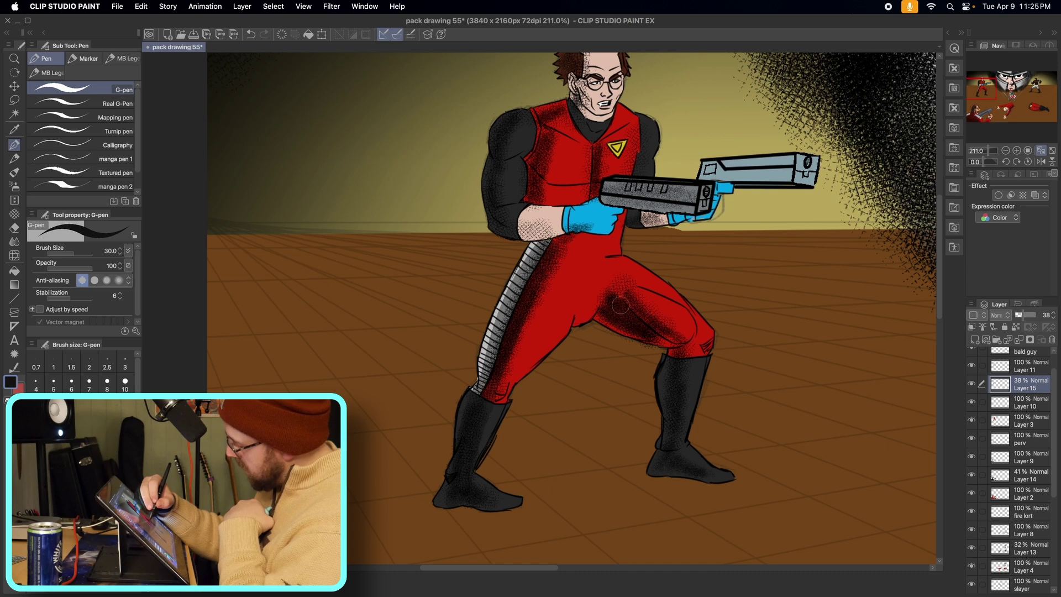
pyautogui.moveTo(643, 319)
pyautogui.mouseDown()
pyautogui.moveTo(676, 340)
pyautogui.moveTo(630, 287)
pyautogui.moveTo(667, 340)
pyautogui.mouseUp()
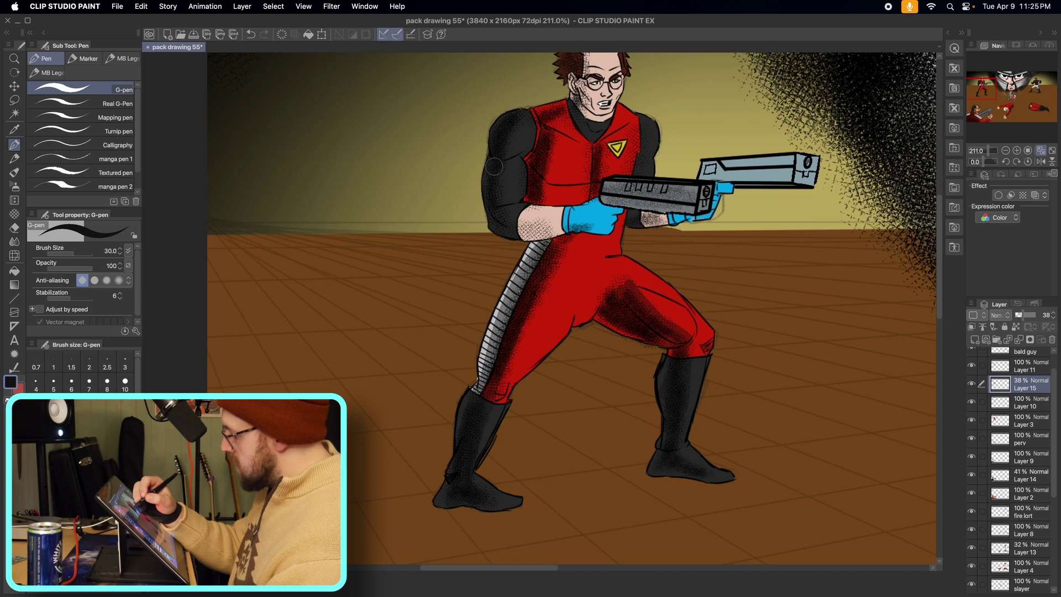
pyautogui.moveTo(512, 226)
pyautogui.mouseDown()
pyautogui.moveTo(544, 235)
pyautogui.moveTo(629, 221)
pyautogui.mouseUp()
# - Shade the balding gunman's forehead, cheek, jaw, neck and the shoulder of his red vest with the G-pen at size 10
pyautogui.scroll(4, 981, 87)
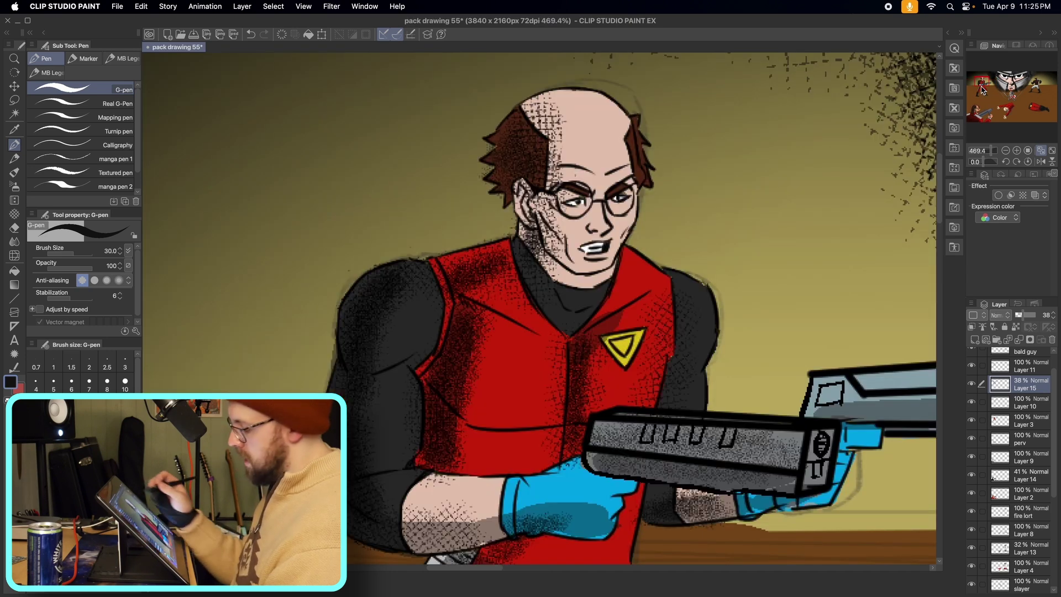
pyautogui.click(124, 381)
pyautogui.moveTo(544, 211)
pyautogui.mouseDown()
pyautogui.moveTo(564, 229)
pyautogui.moveTo(557, 257)
pyautogui.moveTo(535, 264)
pyautogui.moveTo(524, 253)
pyautogui.moveTo(573, 285)
pyautogui.mouseUp()
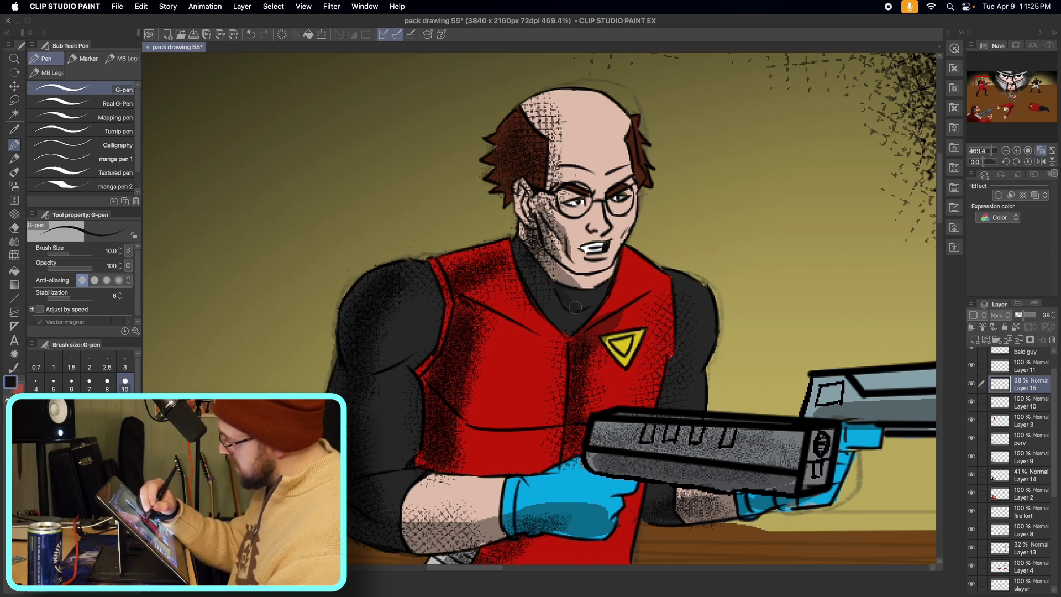
pyautogui.moveTo(450, 261); pyautogui.dragTo(512, 246)
pyautogui.moveTo(456, 294)
pyautogui.mouseDown()
pyautogui.moveTo(507, 274)
pyautogui.moveTo(520, 256)
pyautogui.mouseUp()
pyautogui.moveTo(450, 271); pyautogui.dragTo(469, 260)
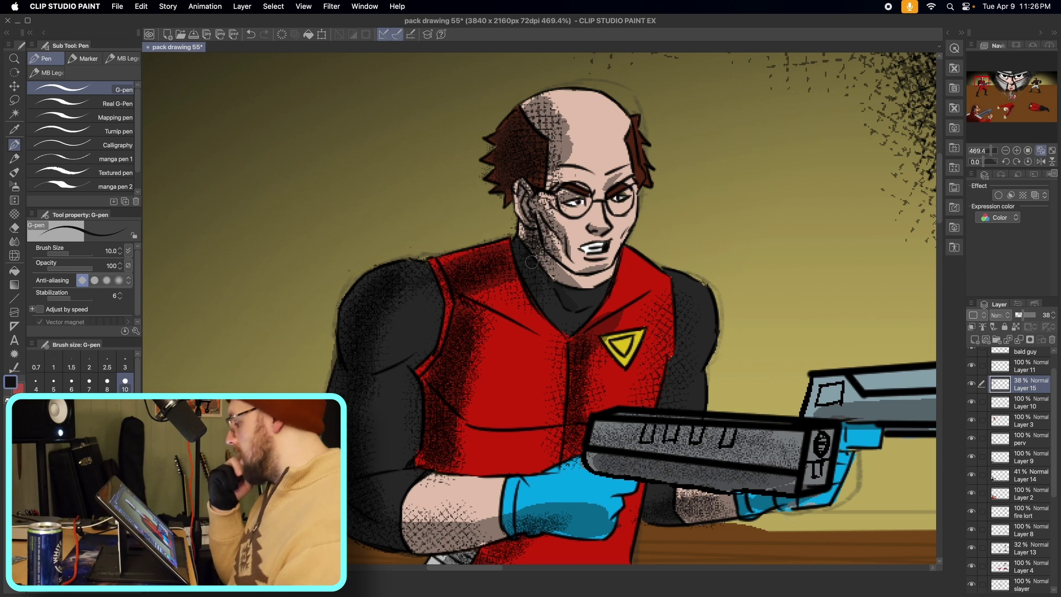
# - Shade the small areas around the balding gunman's glasses and nose with the G-pen at size 6
pyautogui.click(71, 381)
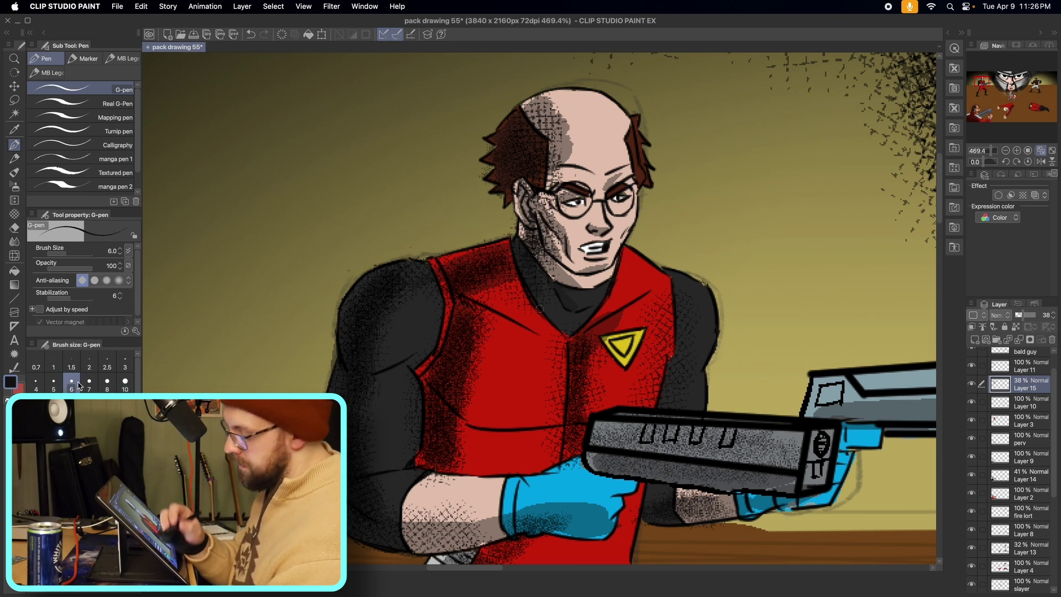
pyautogui.moveTo(591, 195); pyautogui.dragTo(580, 219)
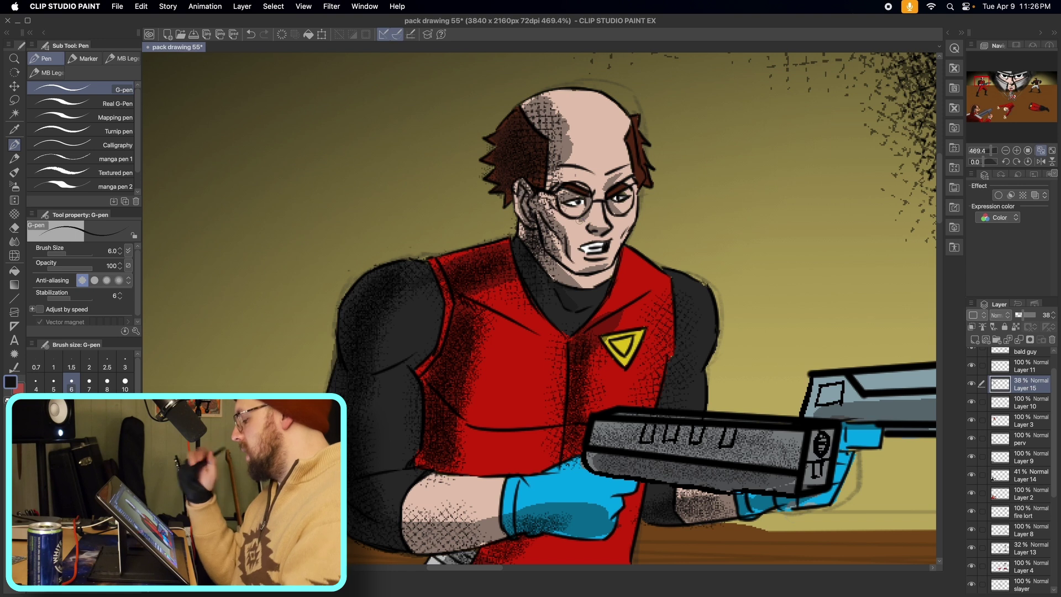
pyautogui.moveTo(995, 158); pyautogui.dragTo(989, 155)
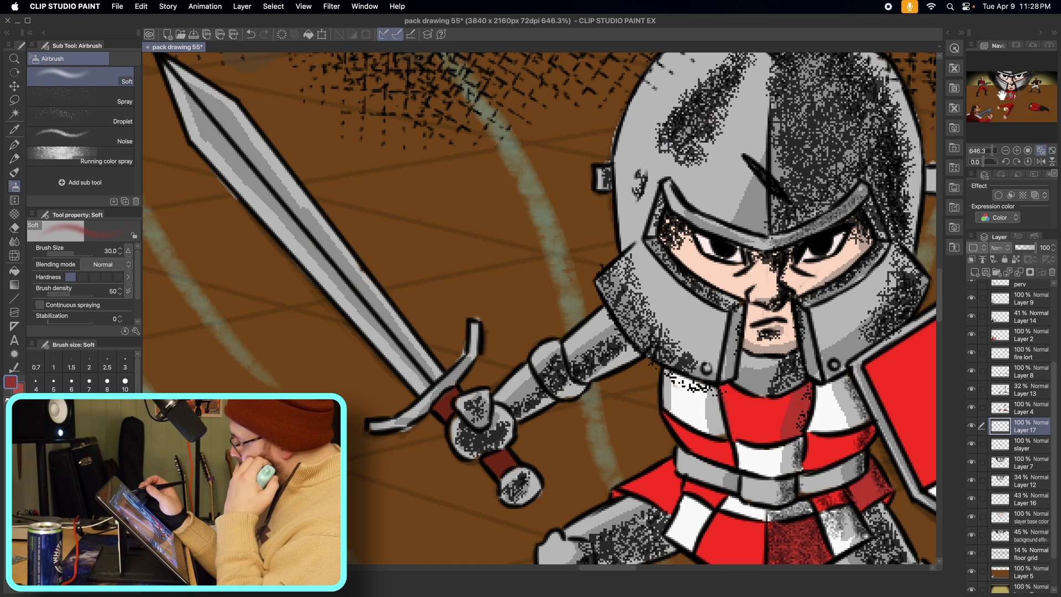
# - Strengthen the turquoise energy streaks crossing the small knight's shield and rising beside it, using the size 7 mechanical pencil on Layer 21
pyautogui.moveTo(1002, 95); pyautogui.dragTo(1012, 95)
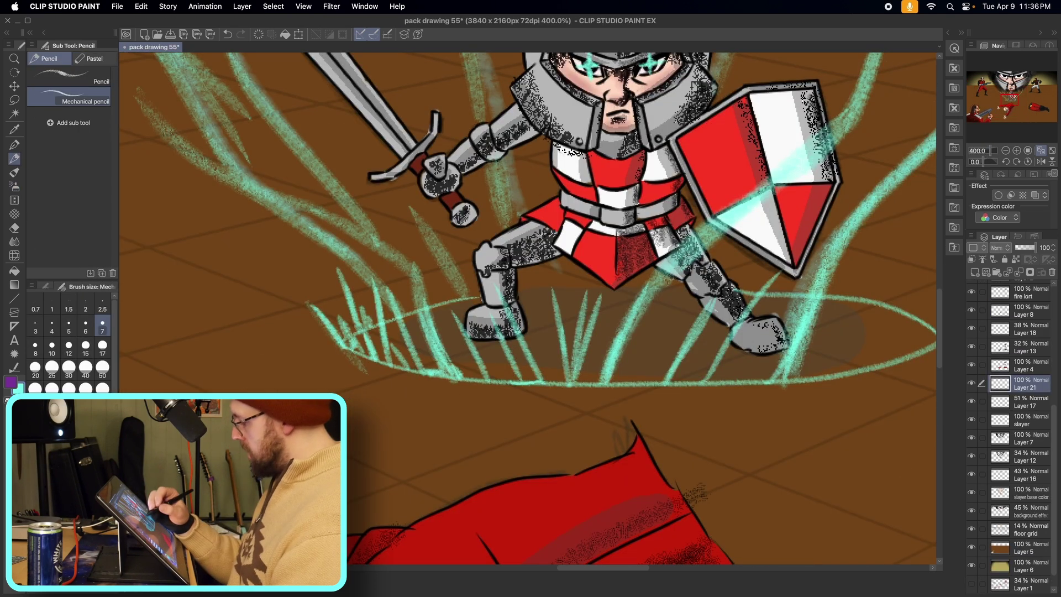
pyautogui.moveTo(663, 283); pyautogui.dragTo(771, 183)
pyautogui.moveTo(694, 246); pyautogui.dragTo(804, 166)
pyautogui.moveTo(763, 200); pyautogui.dragTo(843, 123)
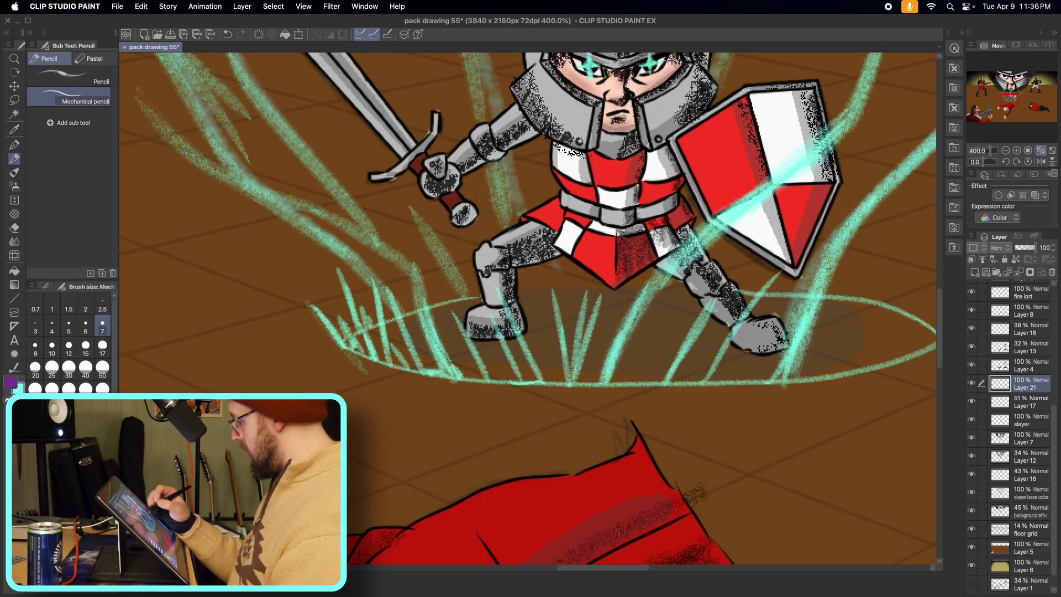
pyautogui.moveTo(866, 207); pyautogui.dragTo(802, 362)
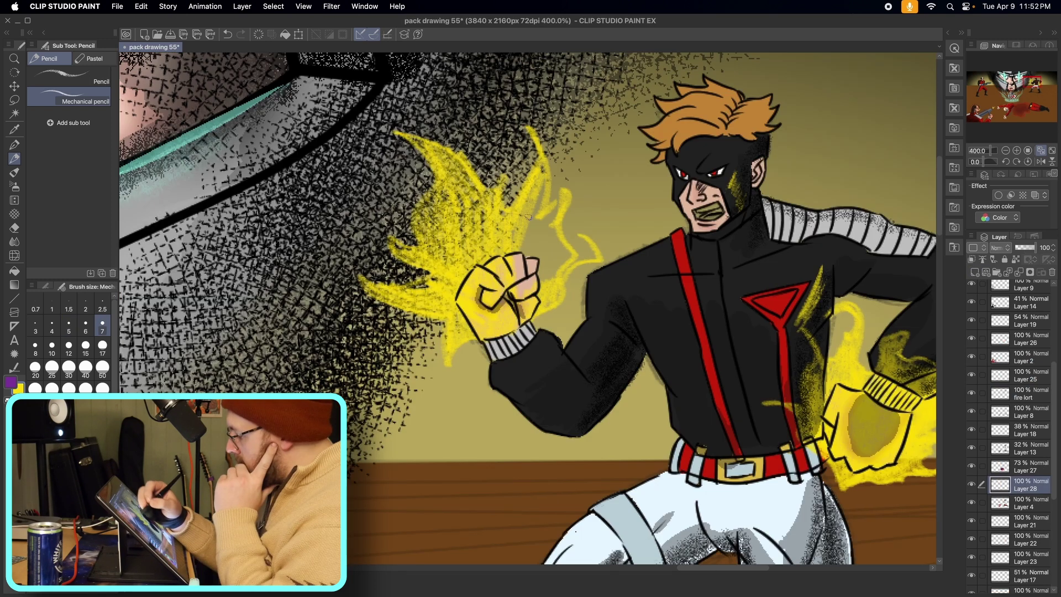
# - Fill in the yellow flames beside the masked fighter's raised fist with the size 7 mechanical pencil on Layer 28
pyautogui.moveTo(544, 174)
pyautogui.mouseDown()
pyautogui.moveTo(530, 248)
pyautogui.moveTo(561, 204)
pyautogui.moveTo(523, 241)
pyautogui.mouseUp()
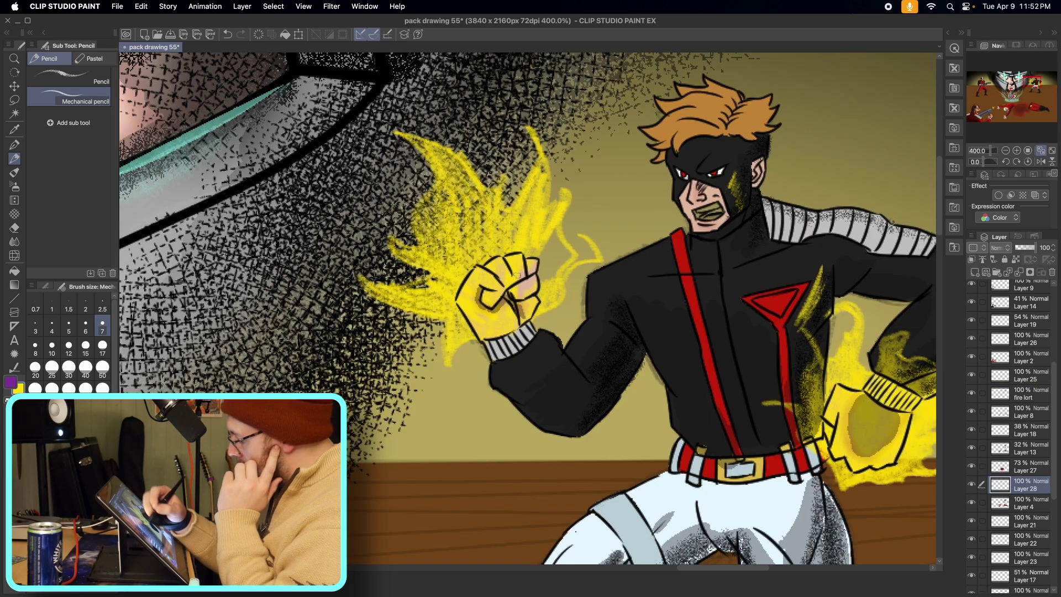
pyautogui.moveTo(539, 279); pyautogui.dragTo(555, 233)
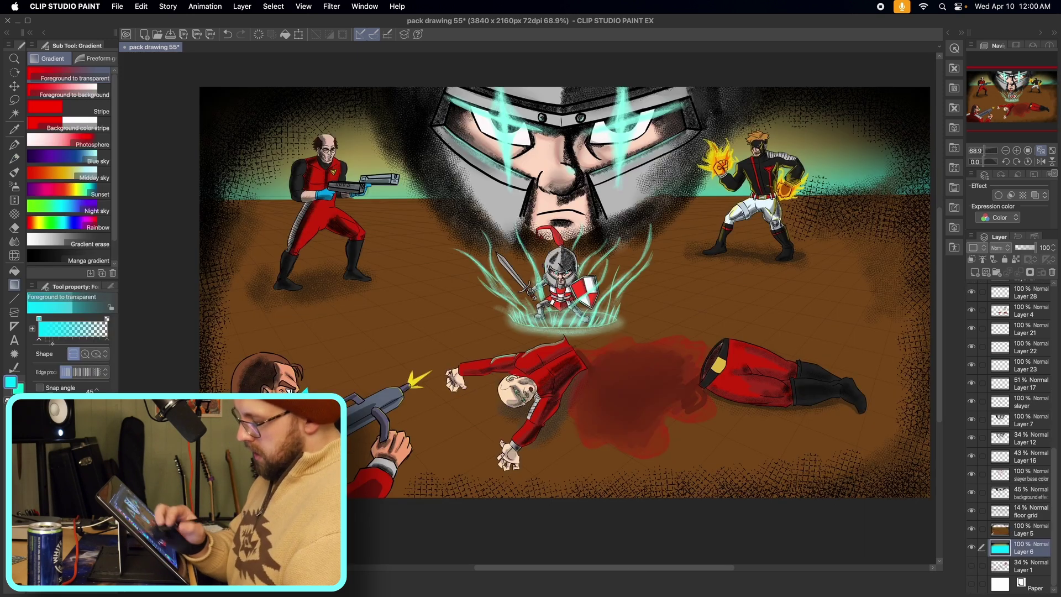
# - Sign the lower-right floor corner of the artwork on Layer 24 with the artist's initials and 24, in cyan with the size 25 G-pen
pyautogui.click(15, 144)
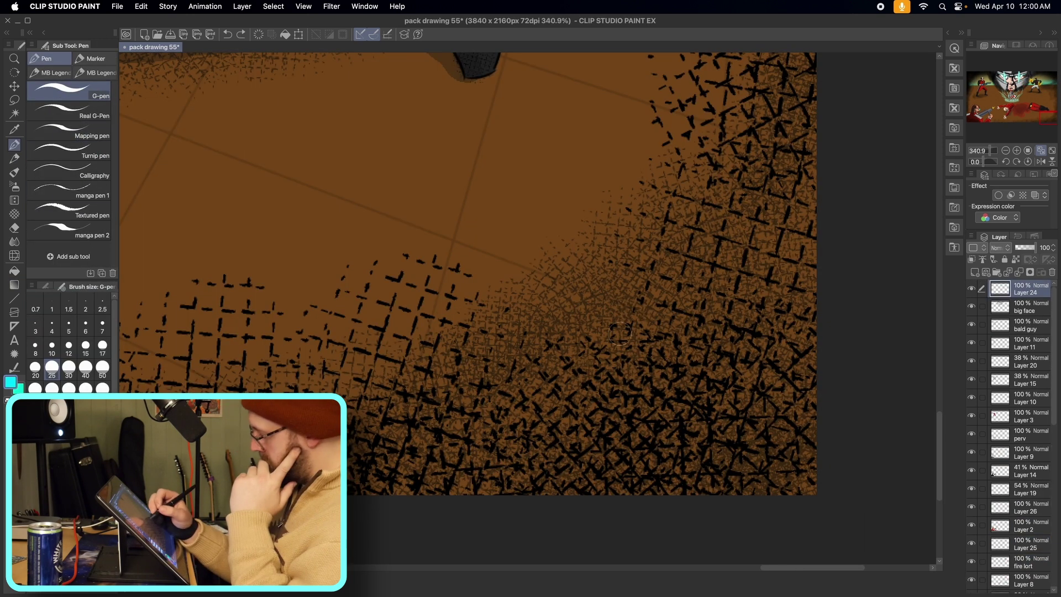
pyautogui.moveTo(640, 253); pyautogui.dragTo(633, 430)
pyautogui.moveTo(635, 256)
pyautogui.mouseDown()
pyautogui.moveTo(686, 251)
pyautogui.moveTo(638, 324)
pyautogui.moveTo(675, 327)
pyautogui.moveTo(622, 428)
pyautogui.mouseUp()
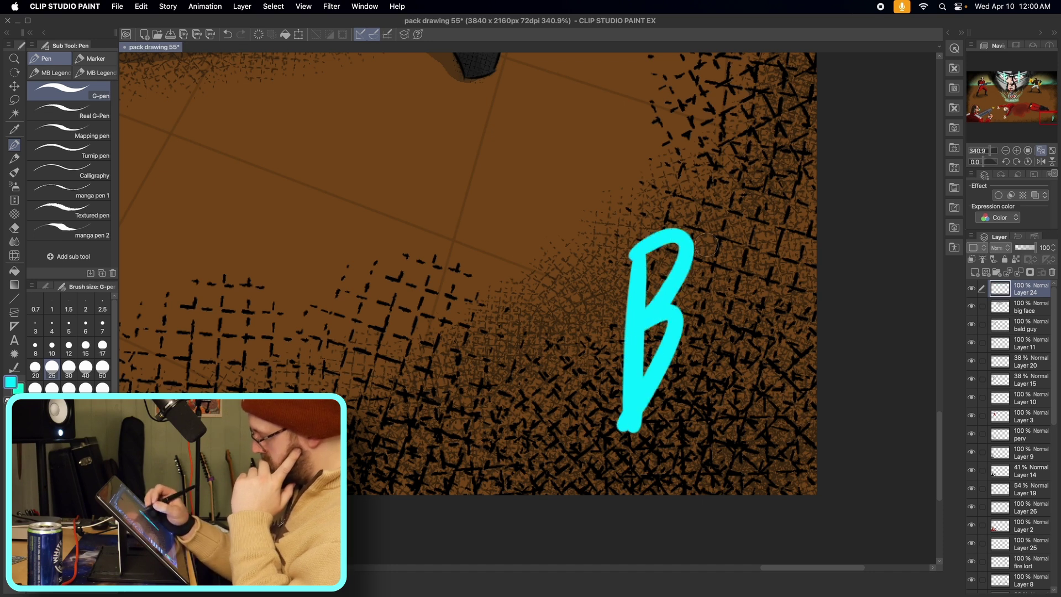
pyautogui.moveTo(700, 235)
pyautogui.mouseDown()
pyautogui.moveTo(699, 311)
pyautogui.moveTo(735, 309)
pyautogui.mouseUp()
pyautogui.moveTo(736, 239)
pyautogui.mouseDown()
pyautogui.moveTo(740, 331)
pyautogui.moveTo(749, 288)
pyautogui.moveTo(799, 410)
pyautogui.mouseUp()
pyautogui.moveTo(683, 354)
pyautogui.mouseDown()
pyautogui.moveTo(681, 387)
pyautogui.moveTo(713, 411)
pyautogui.mouseUp()
pyautogui.moveTo(721, 344); pyautogui.dragTo(757, 387)
pyautogui.moveTo(747, 345); pyautogui.dragTo(748, 428)
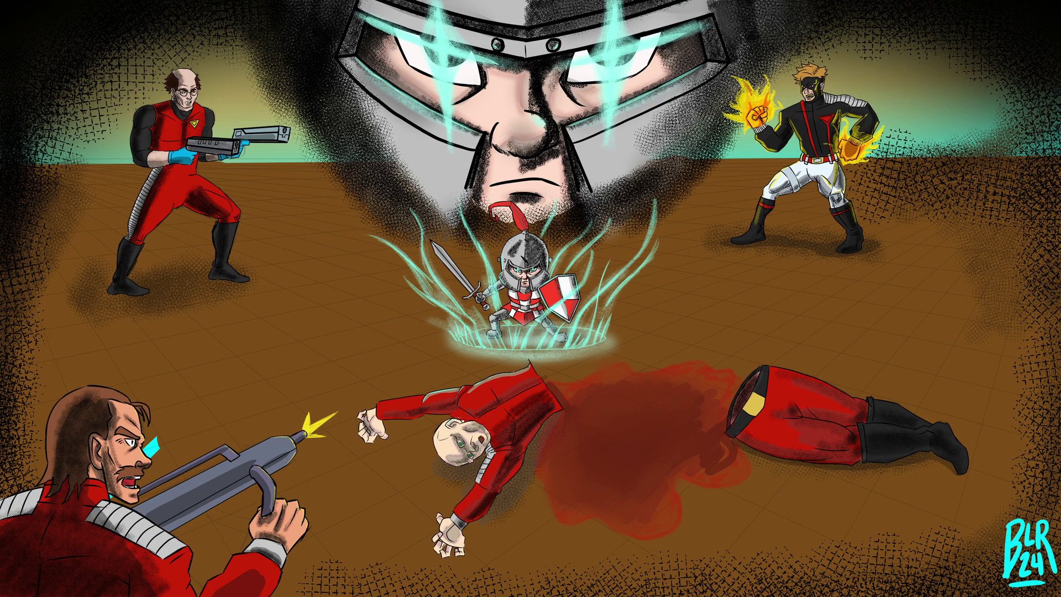